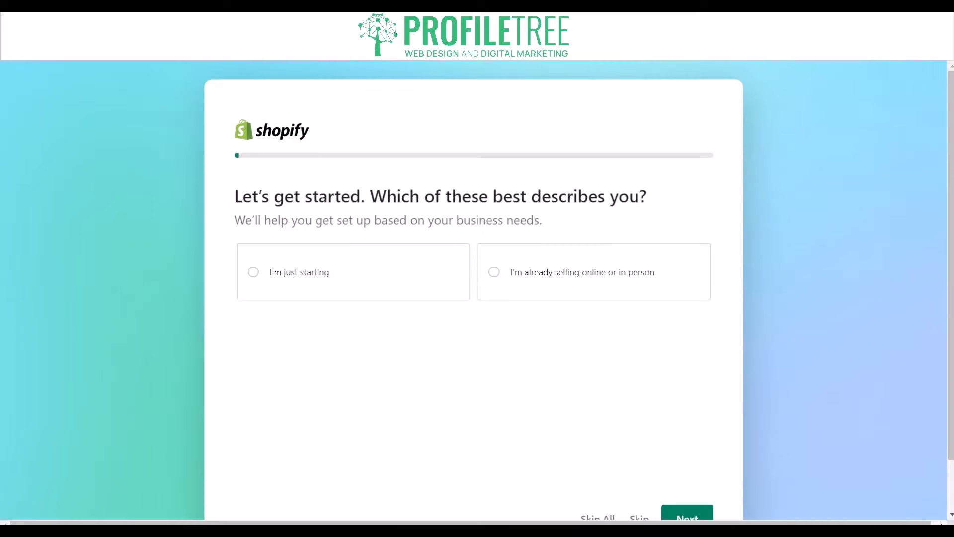
Step: Look over the store admin home and its setup guide, and view all themes in the Shopify theme store
scroll(477, 291, "down", 2)
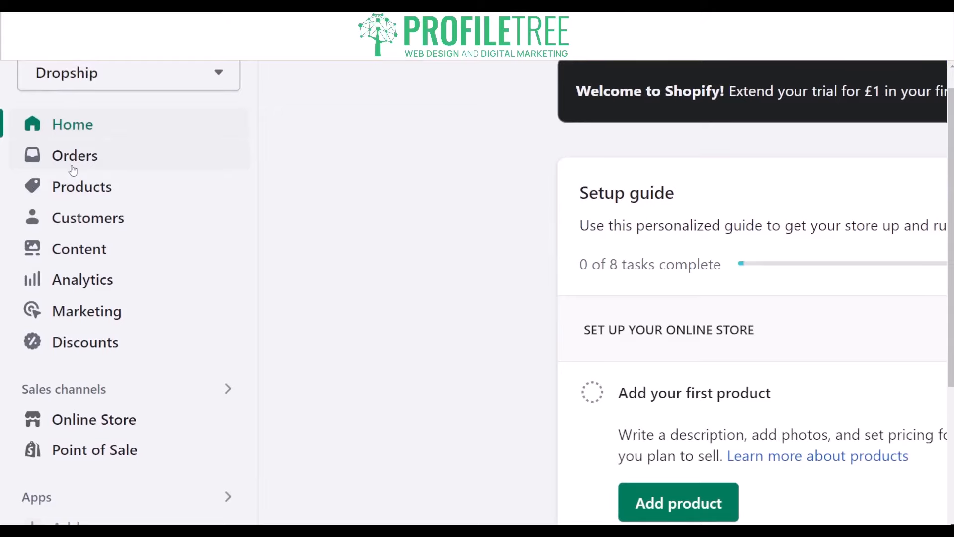
scroll(92, 387, "down", 2)
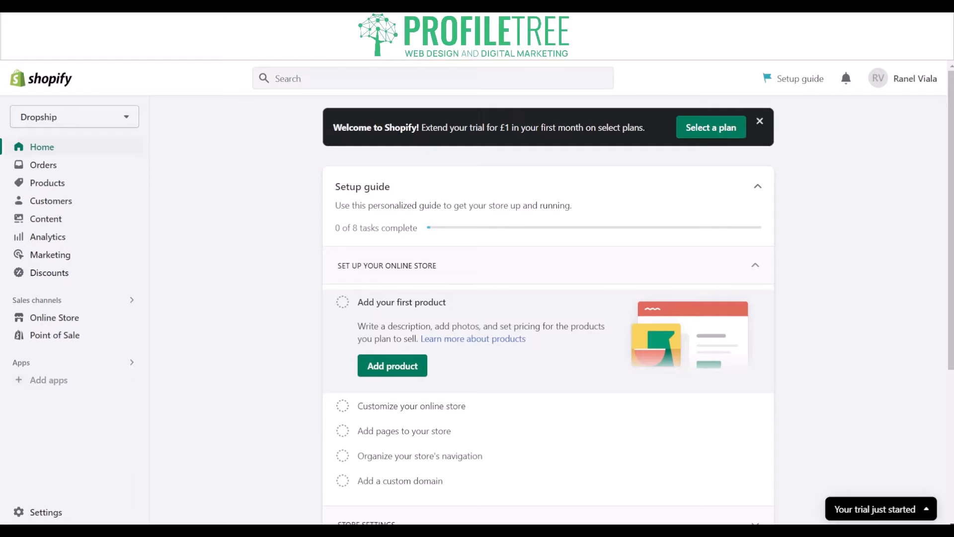
scroll(447, 343, "down", 2)
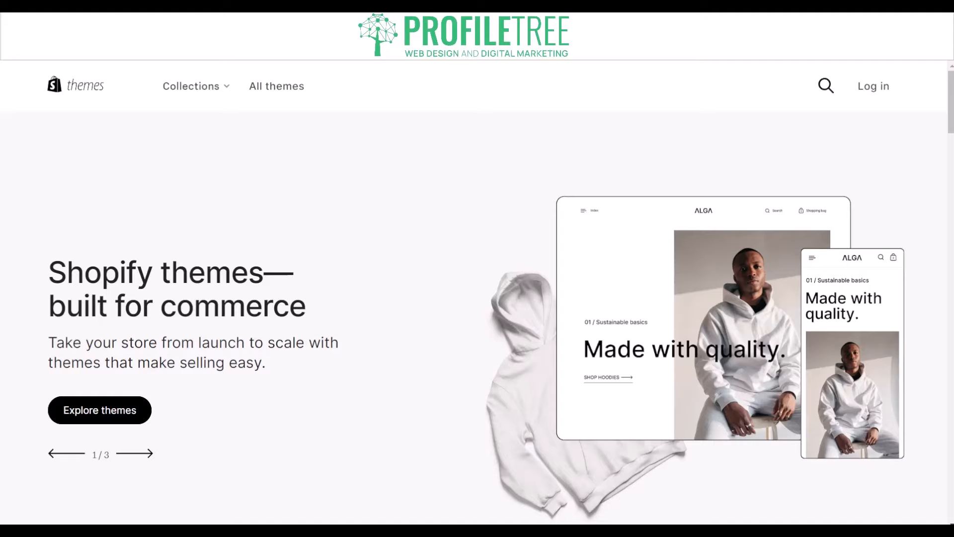
left_click(268, 90)
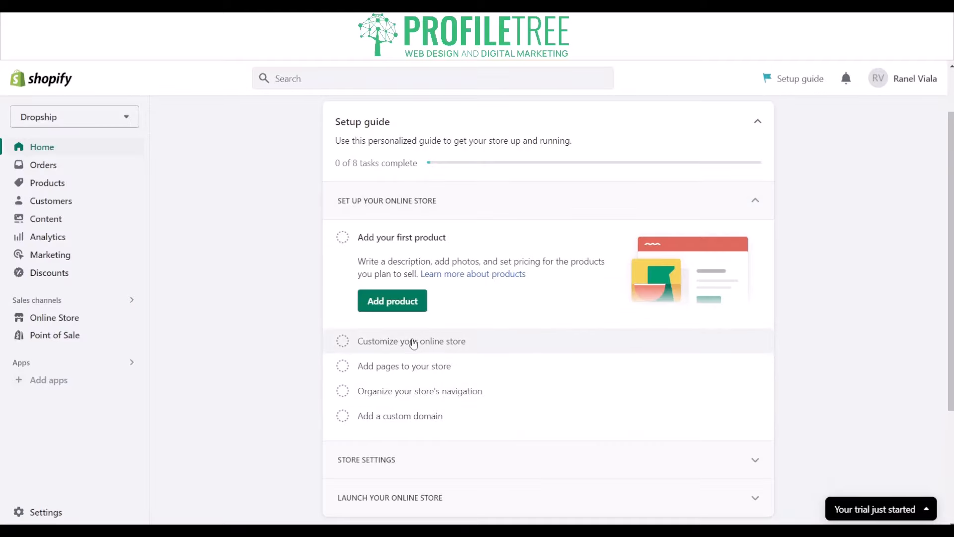
Step: Open the Themes page through the setup guide's "Customize your online store" task and close the guide
left_click(490, 348)
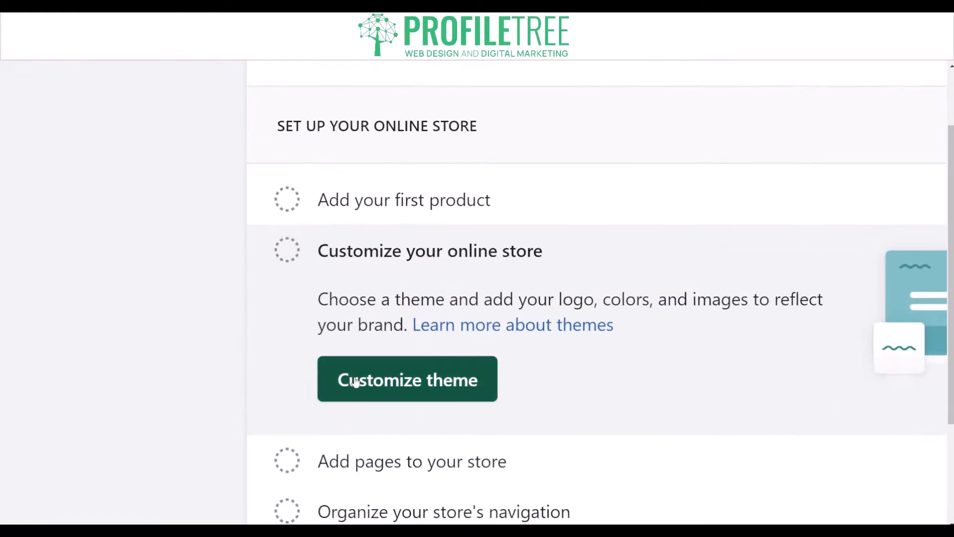
left_click(356, 382)
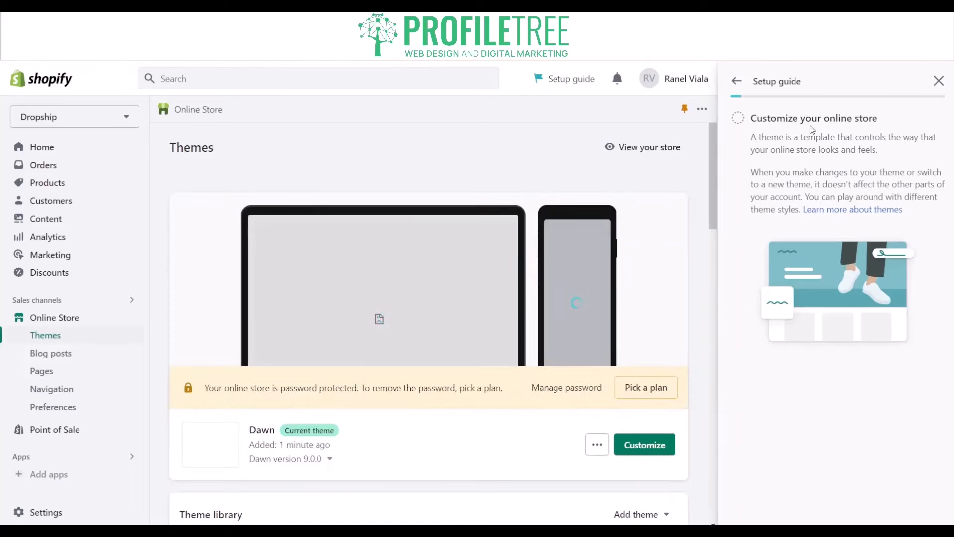
left_click(939, 81)
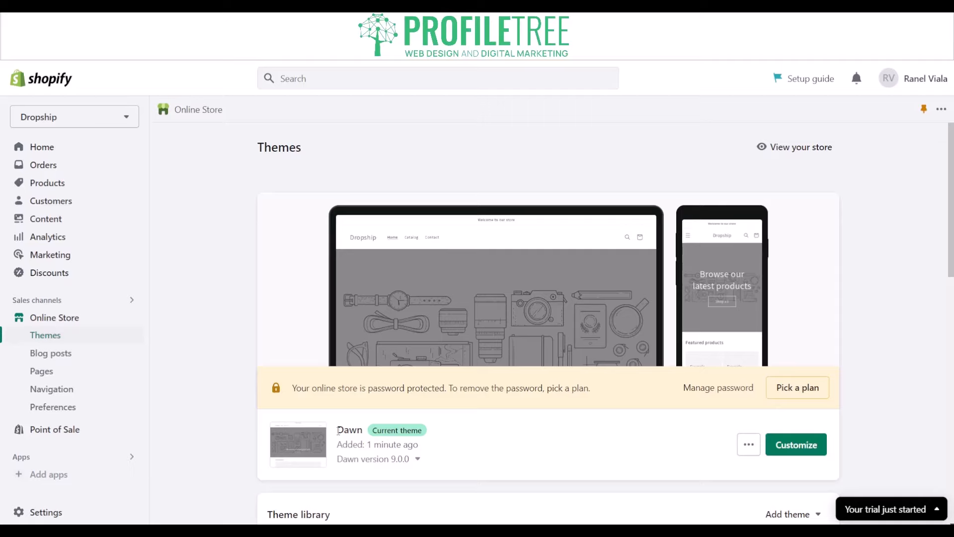
Step: Review the popular free themes below the theme library and visit the Theme Store
scroll(338, 430, "down", 6)
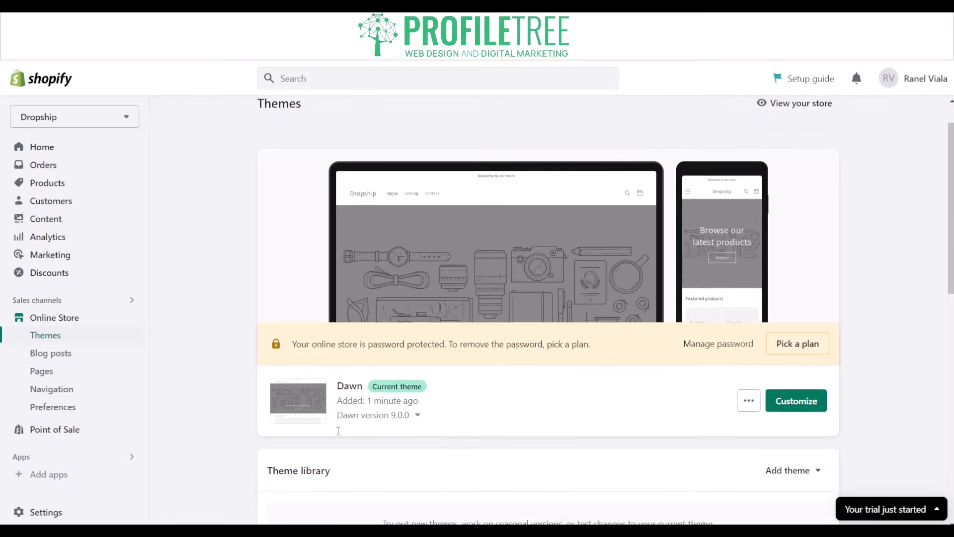
scroll(338, 430, "down", 5)
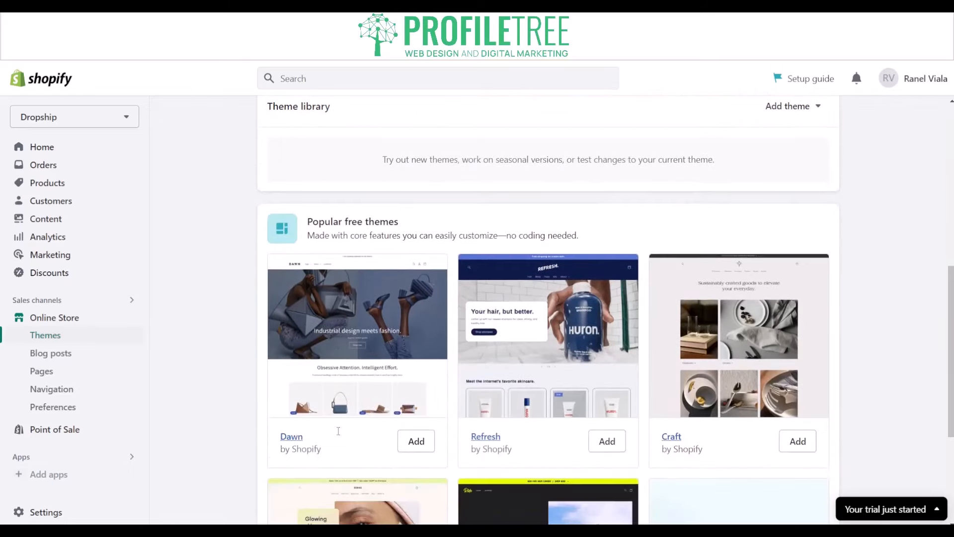
scroll(338, 435, "down", 1)
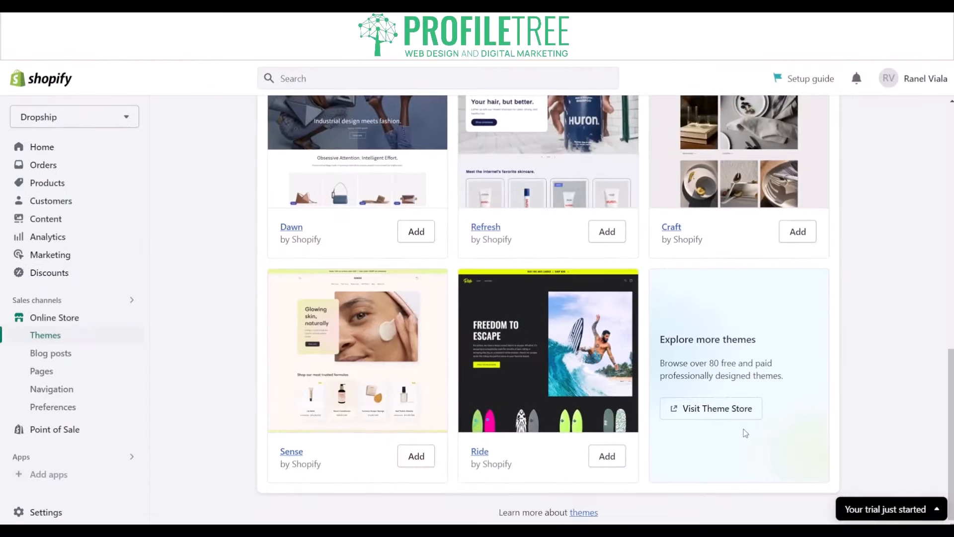
left_click(717, 408)
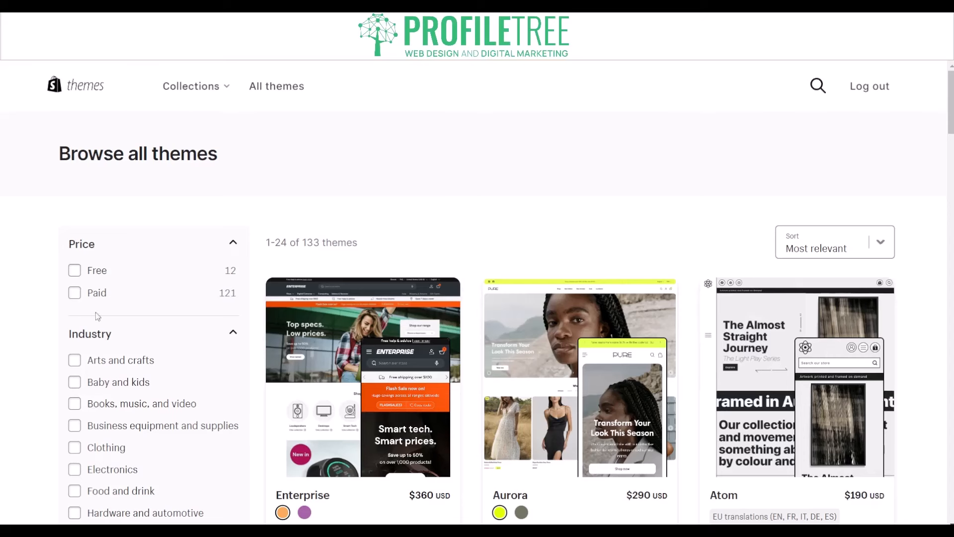
Step: Review the price, industry, catalog size and feature filters, and sort the theme listing by Popularity
scroll(92, 318, "down", 4)
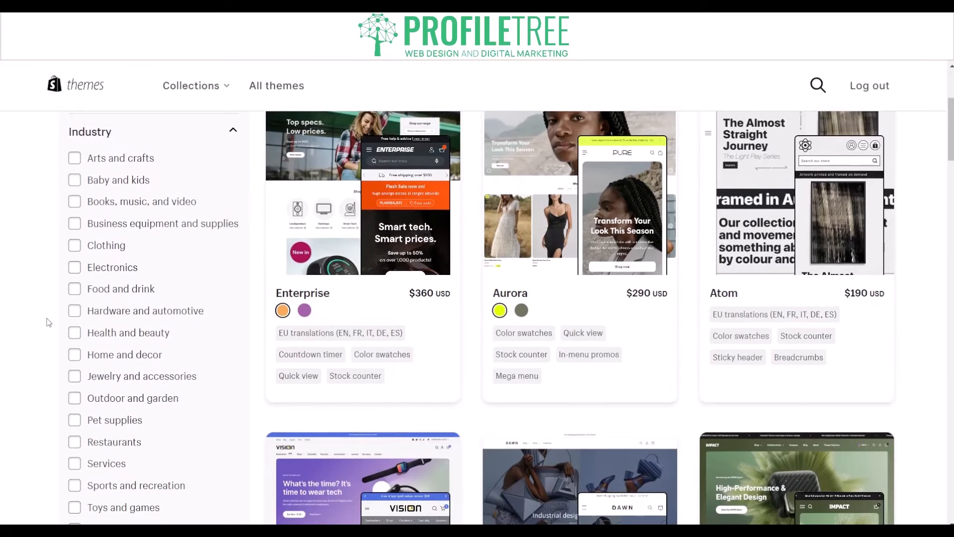
scroll(49, 322, "down", 4)
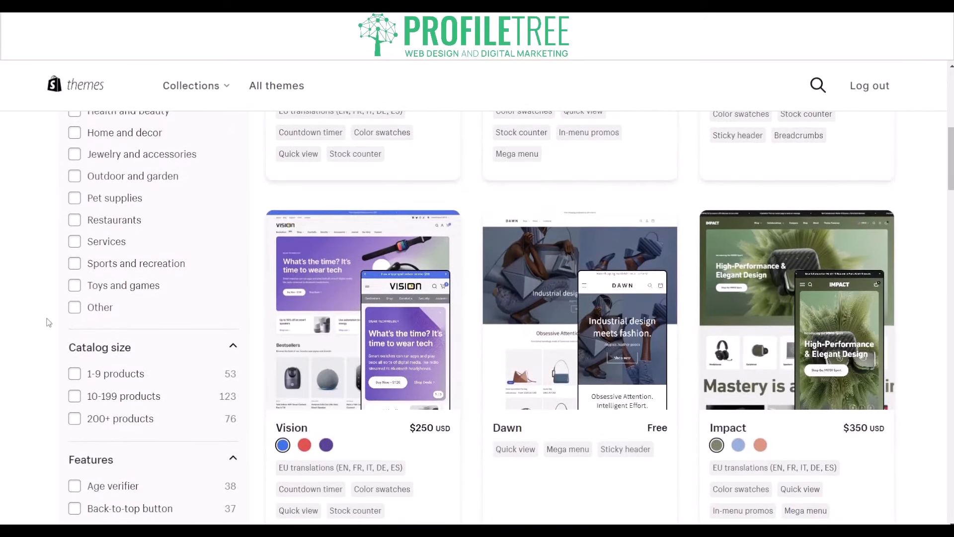
scroll(48, 323, "down", 6)
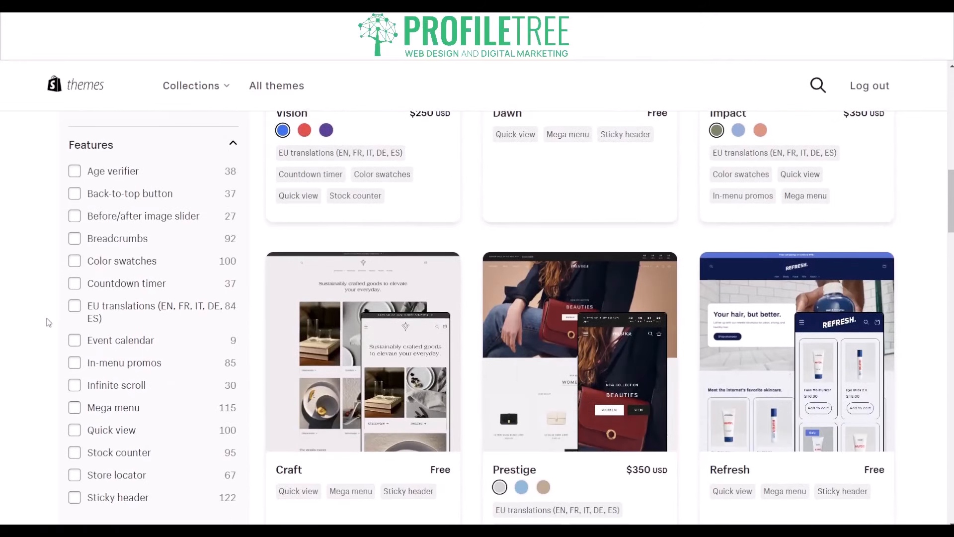
scroll(48, 323, "up", 15)
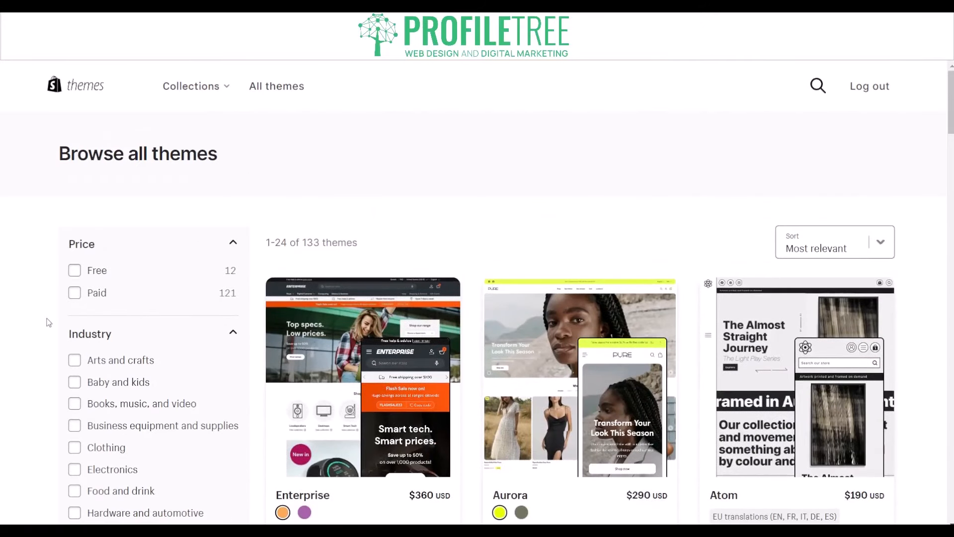
scroll(373, 188, "down", 1)
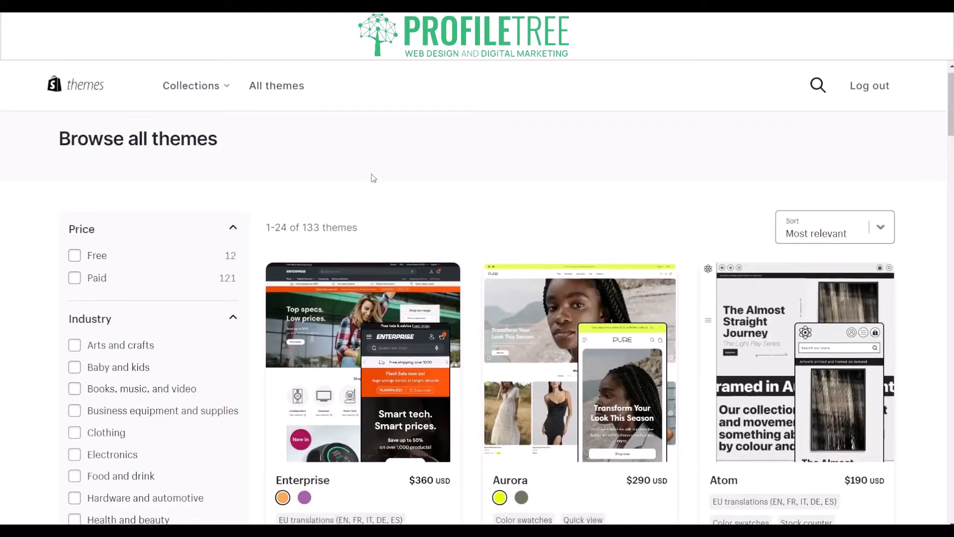
left_click(787, 192)
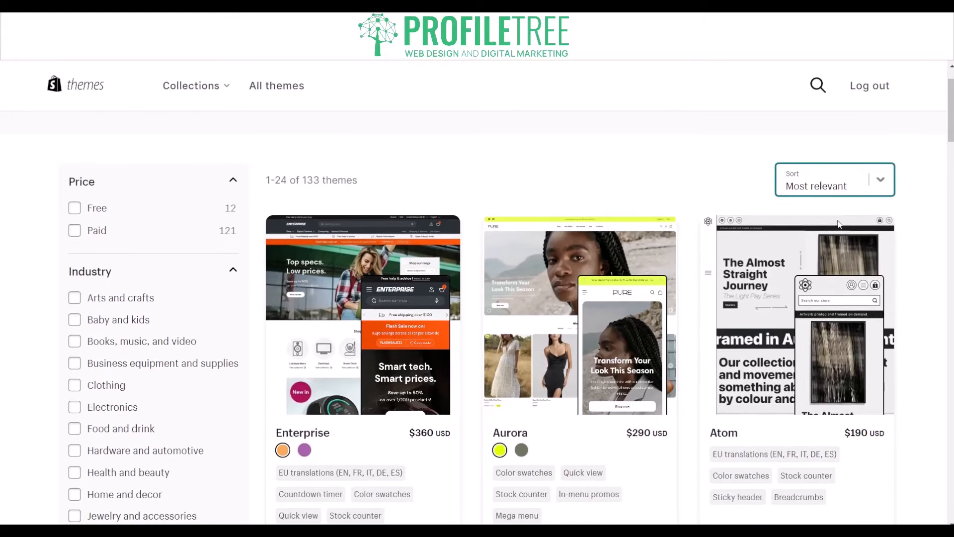
key("Down")
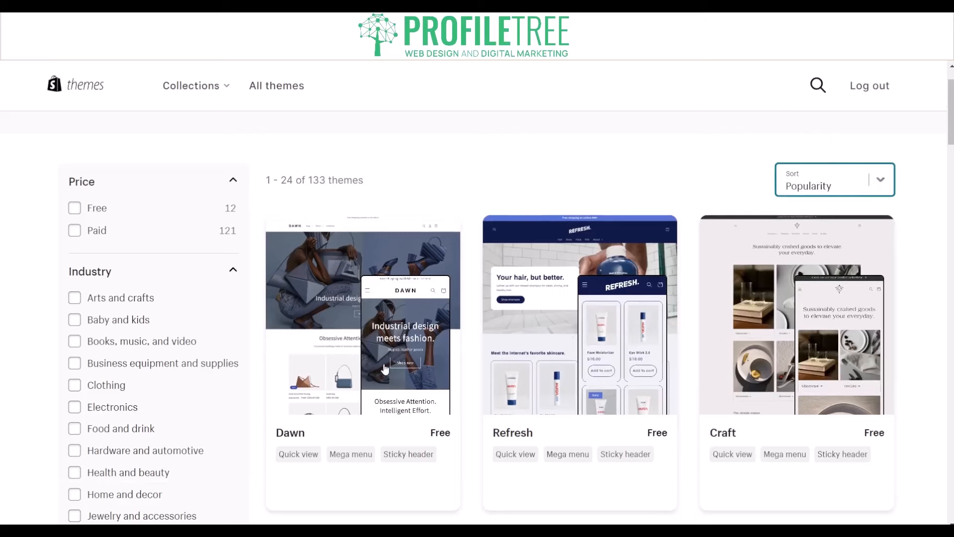
Step: Look through the most popular themes and filter the listing to paid themes only
scroll(384, 367, "down", 12)
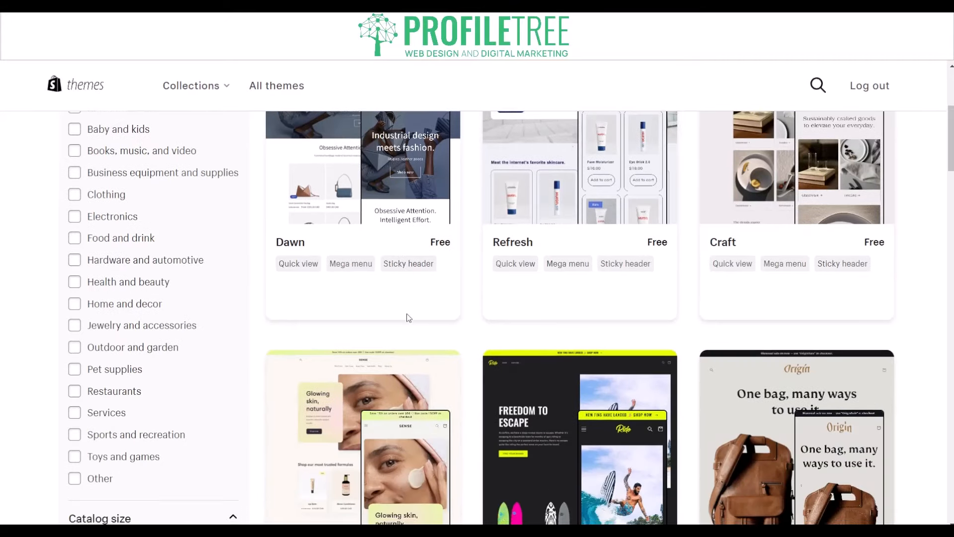
scroll(388, 303, "down", 2)
scroll(298, 273, "up", 12)
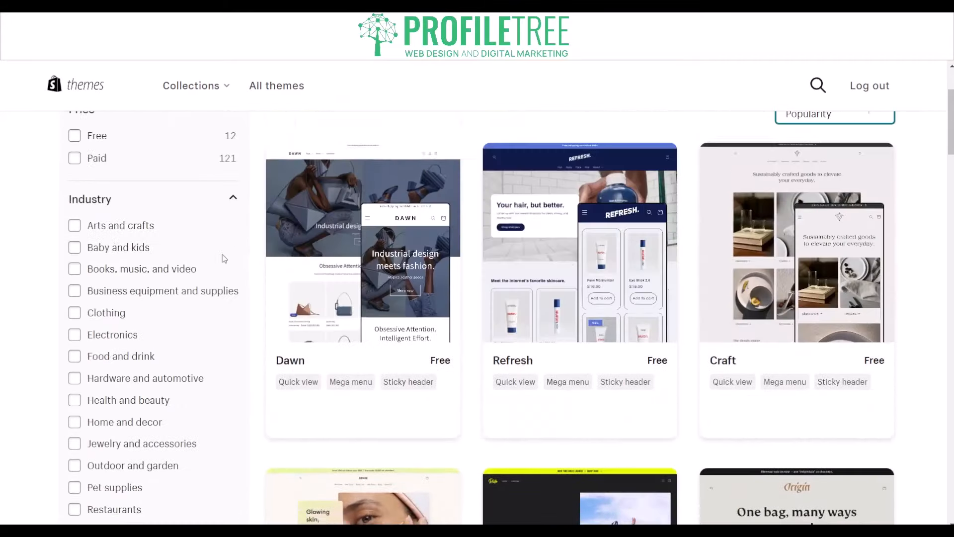
left_click(73, 170)
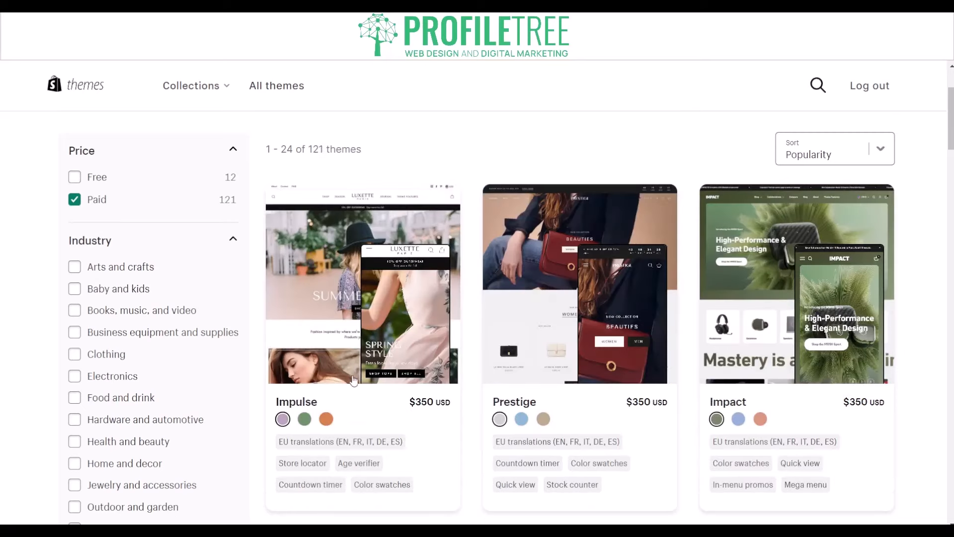
Step: Open the Impulse theme's page and examine its presets, features and example stores
left_click(396, 489)
scroll(264, 269, "down", 7)
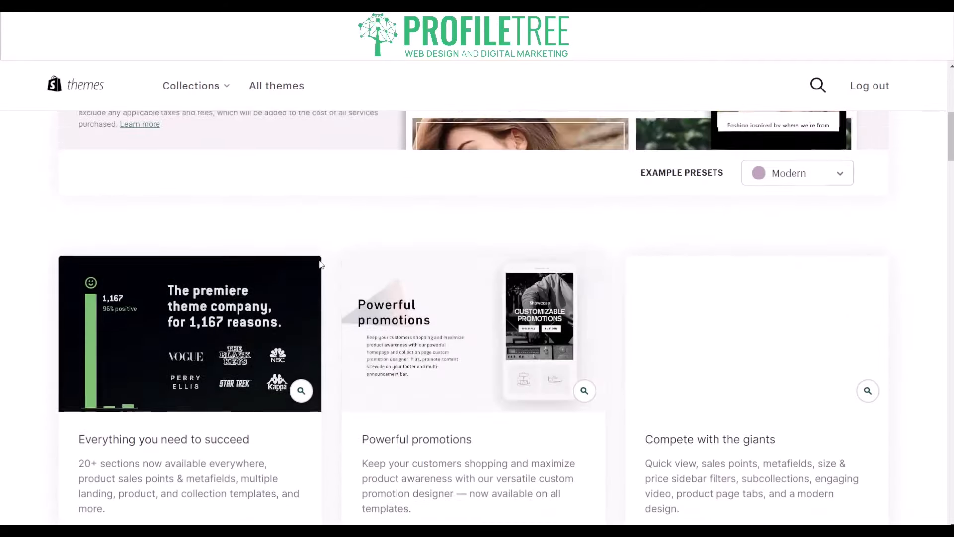
scroll(321, 264, "down", 1)
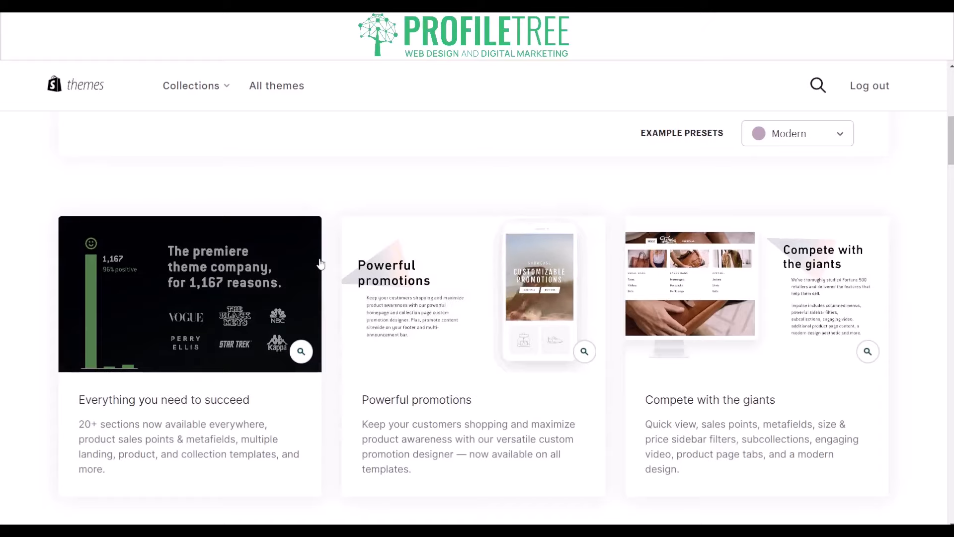
scroll(332, 259, "down", 20)
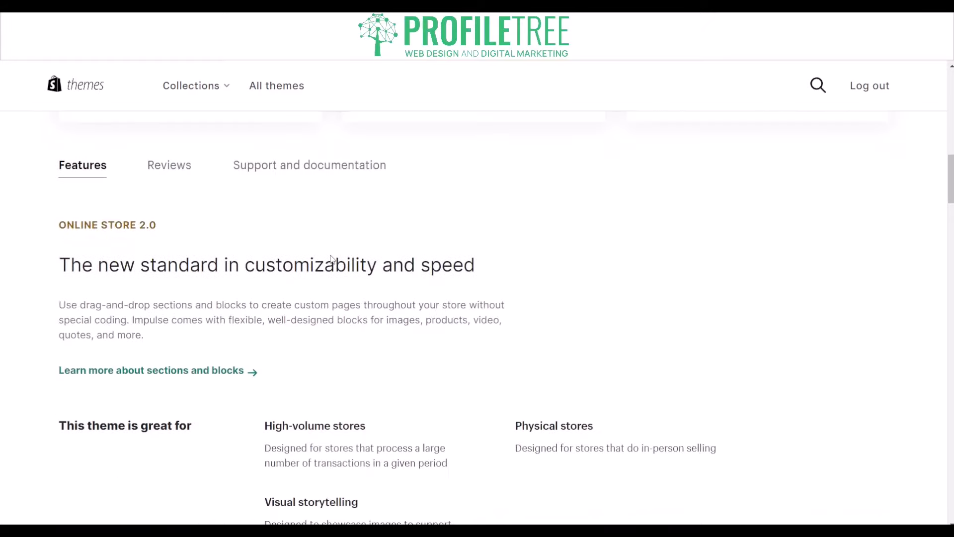
scroll(331, 260, "down", 10)
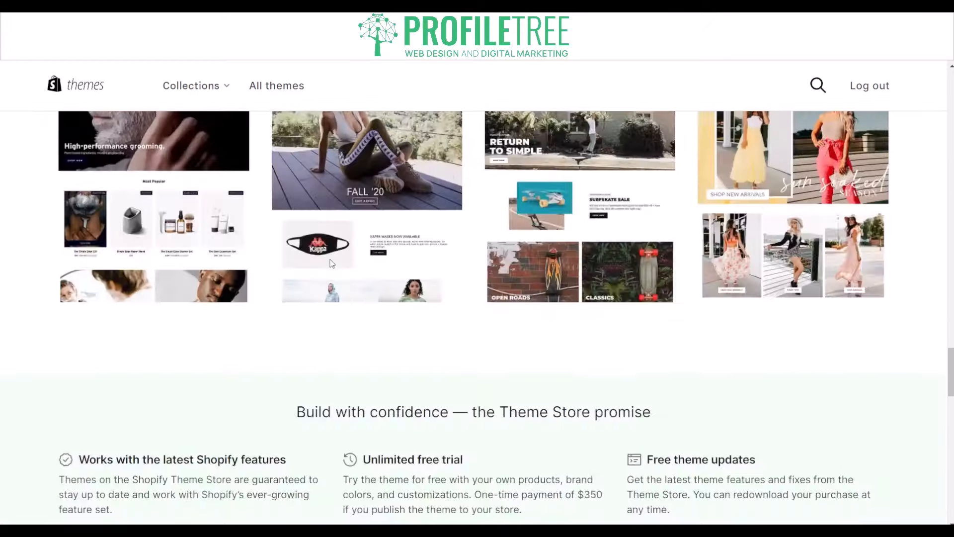
scroll(330, 263, "up", 4)
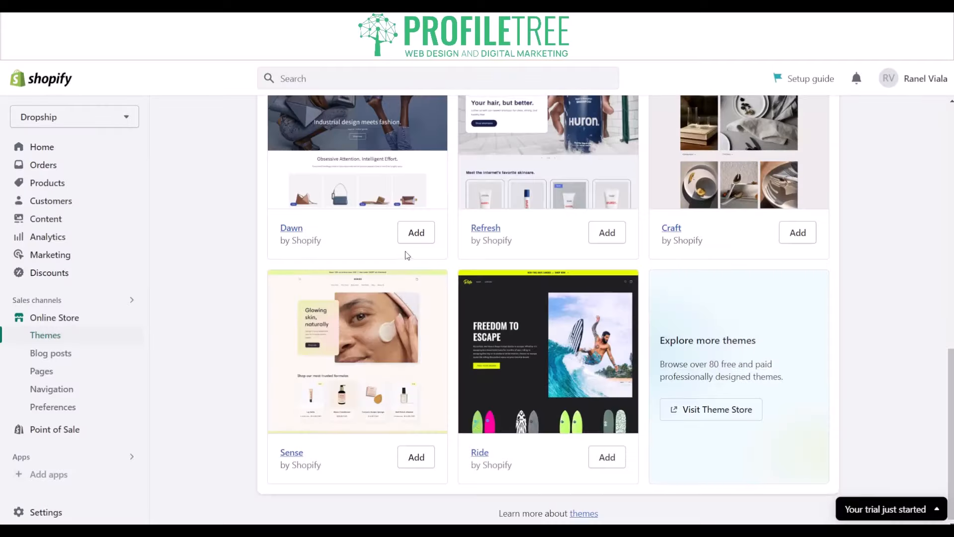
Step: Open the current Dawn theme for customization and select the home page's image banner
scroll(411, 253, "up", 10)
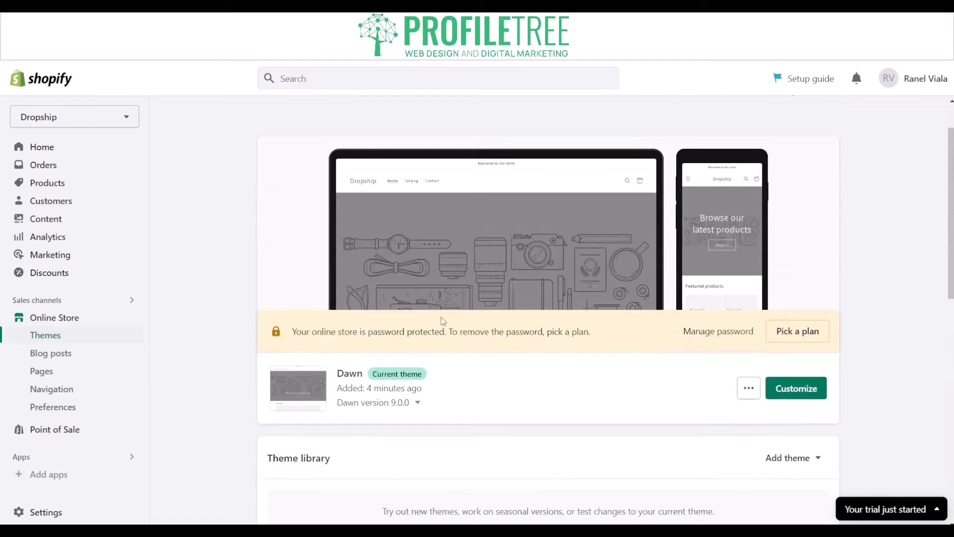
left_click(784, 392)
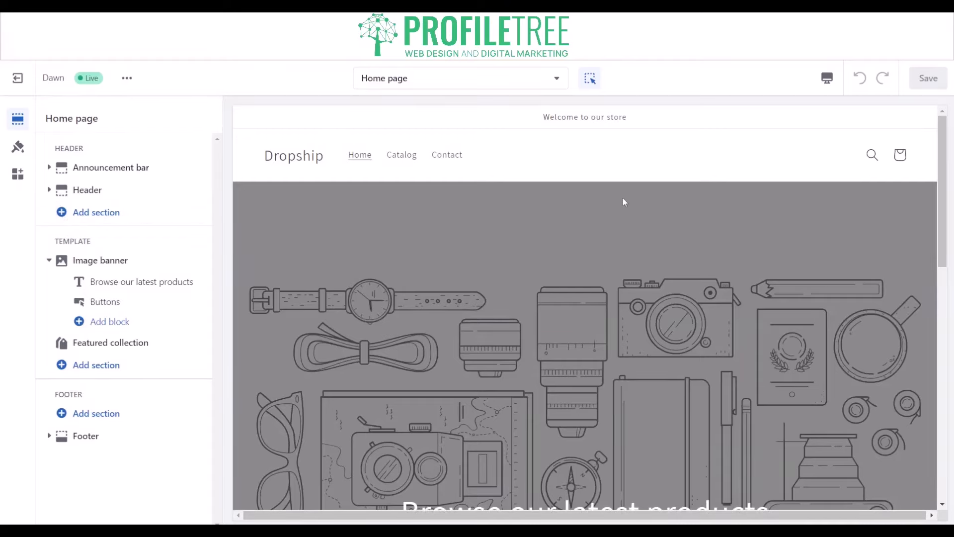
left_click(548, 254)
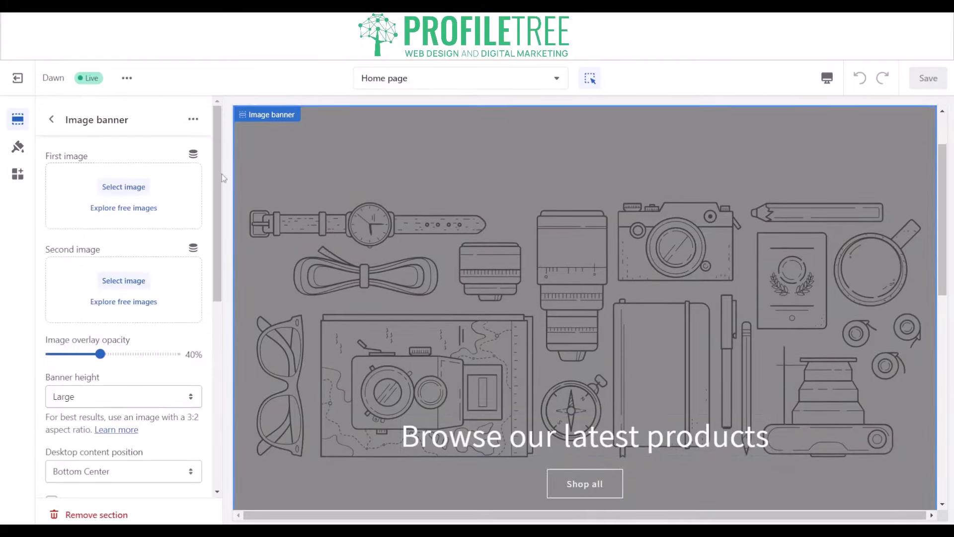
Step: Set the image banner's first image to the self-serve coffee shop photo from the free Shop Local images
left_click(133, 191)
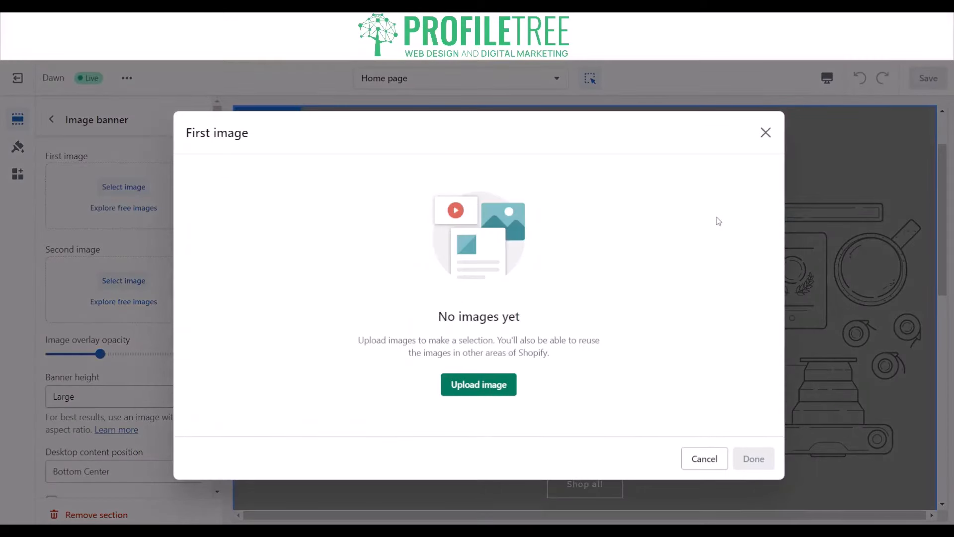
left_click(765, 132)
left_click(143, 207)
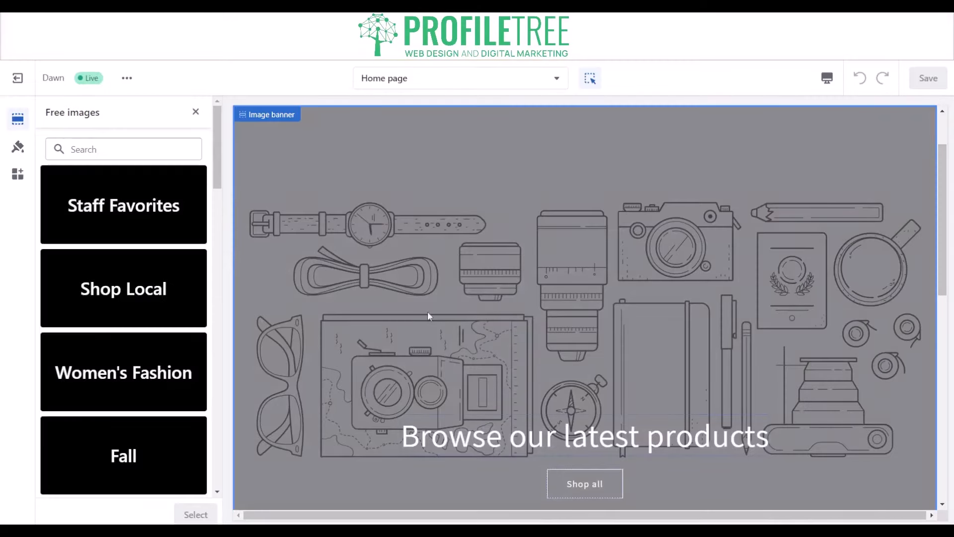
scroll(90, 225, "down", 3)
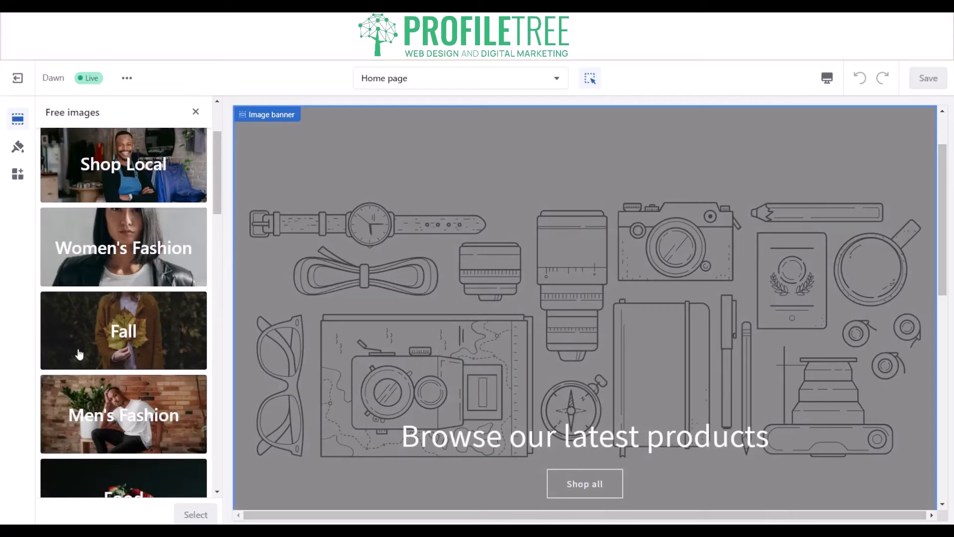
scroll(94, 200, "down", 15)
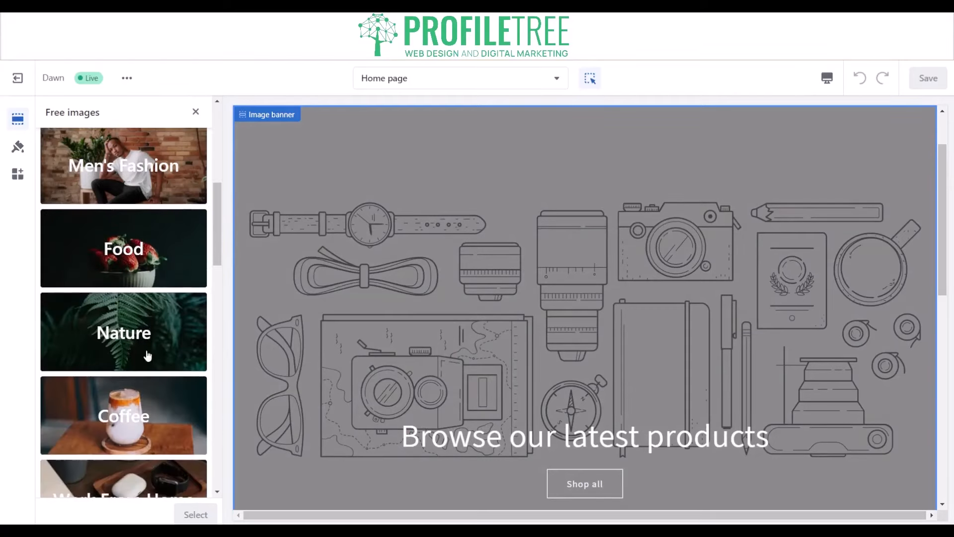
scroll(153, 324, "up", 15)
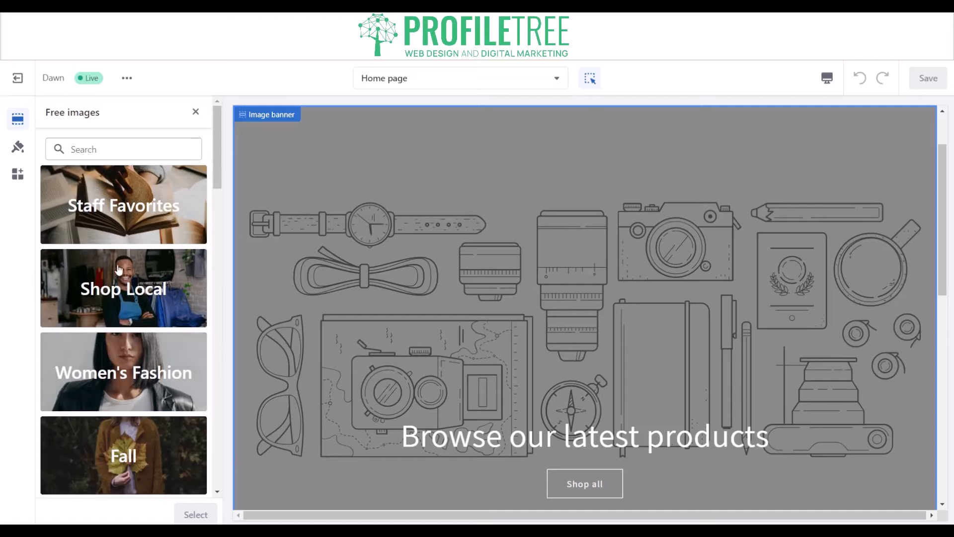
left_click(175, 262)
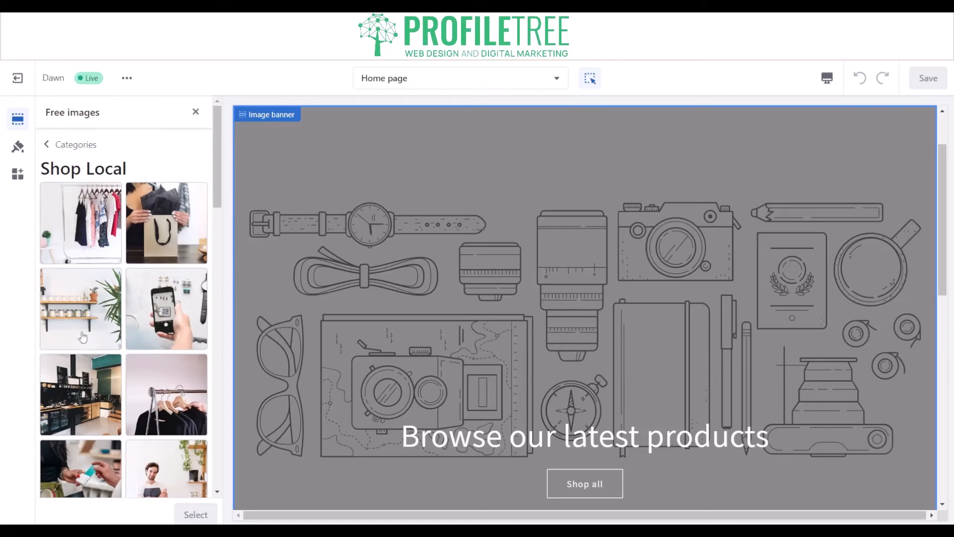
left_click(67, 406)
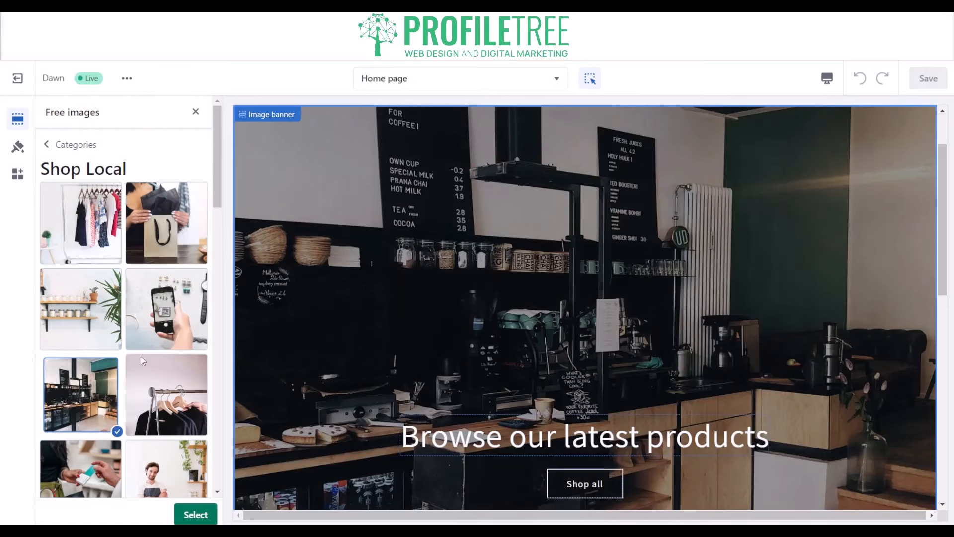
scroll(141, 356, "down", 7)
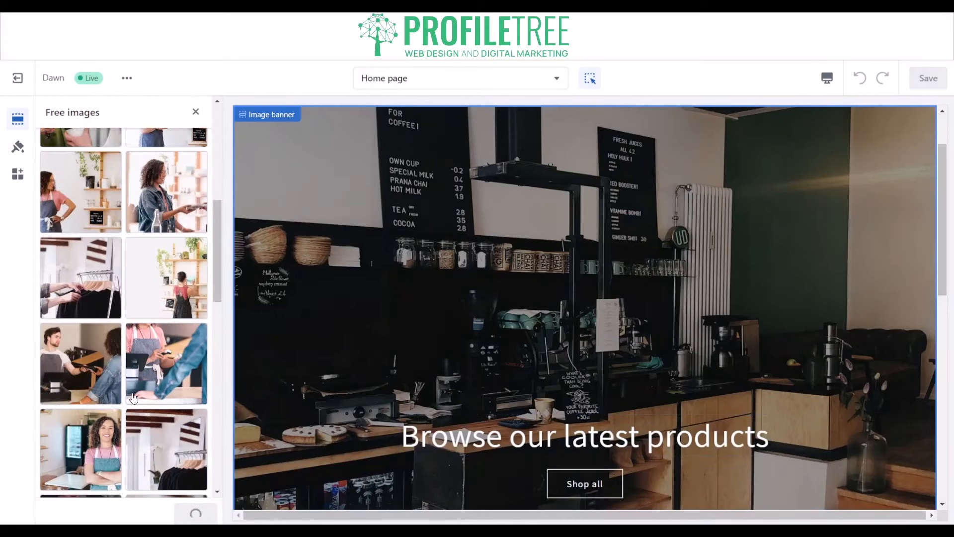
left_click(195, 514)
Step: Set the image banner's height to Medium
scroll(109, 464, "down", 1)
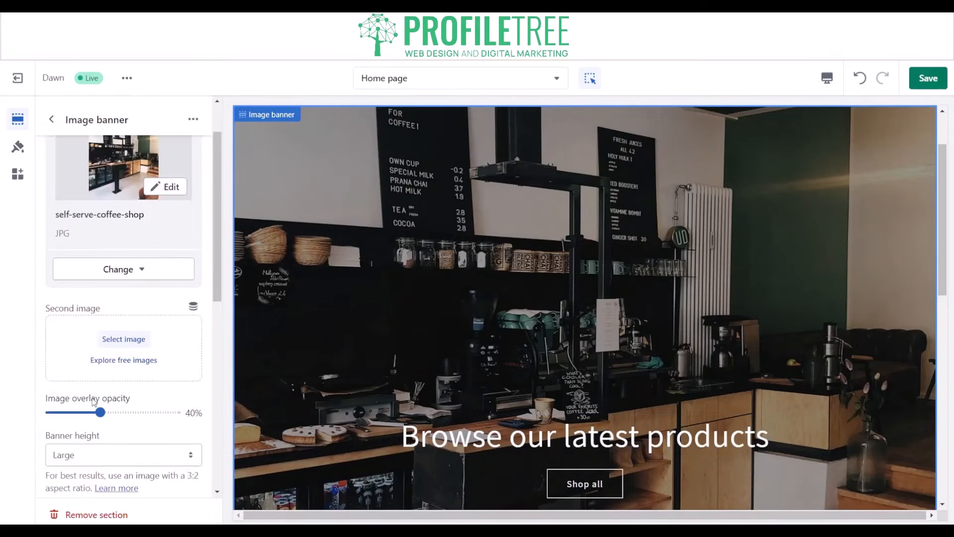
left_click(91, 452)
left_click(89, 493)
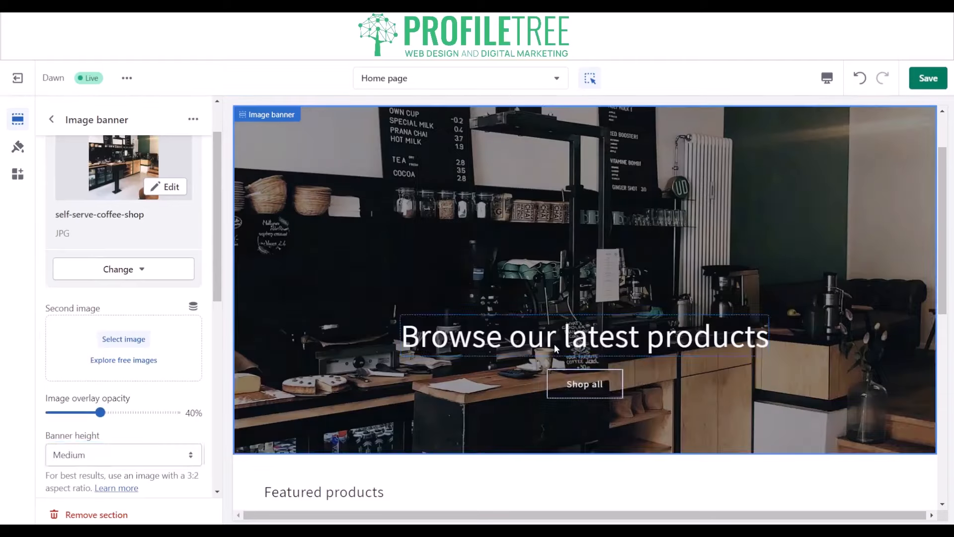
Step: Select the banner's "Browse our latest products" heading and look at its text, size and block options
left_click(553, 344)
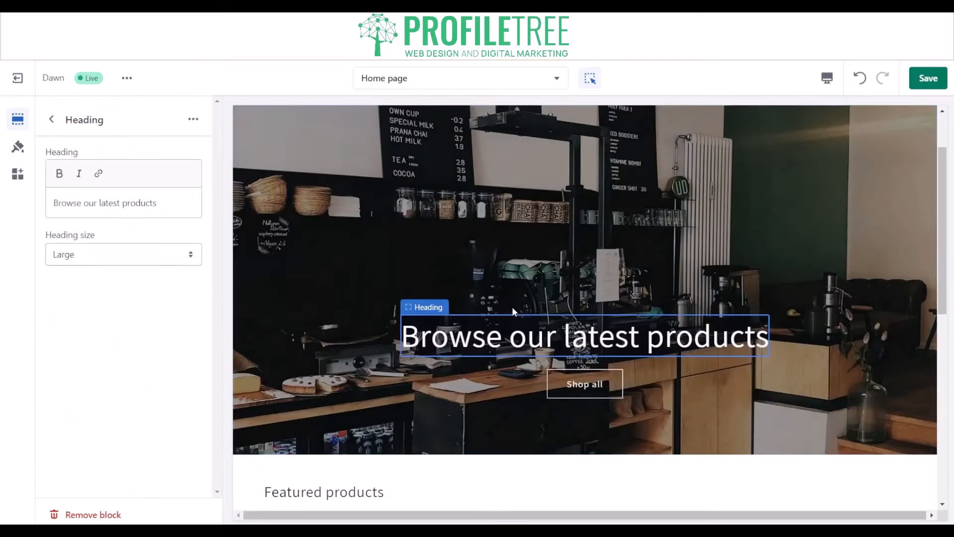
left_click(512, 308)
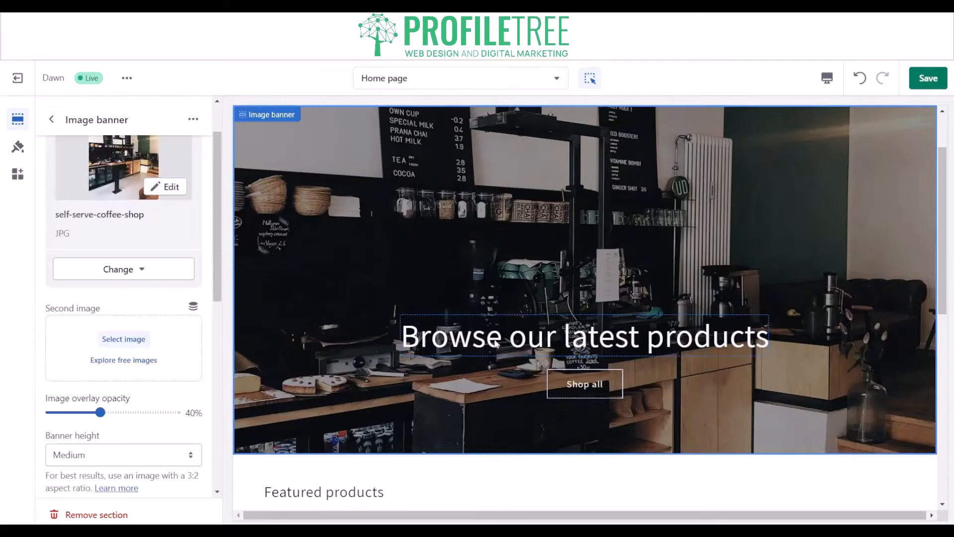
left_click(497, 341)
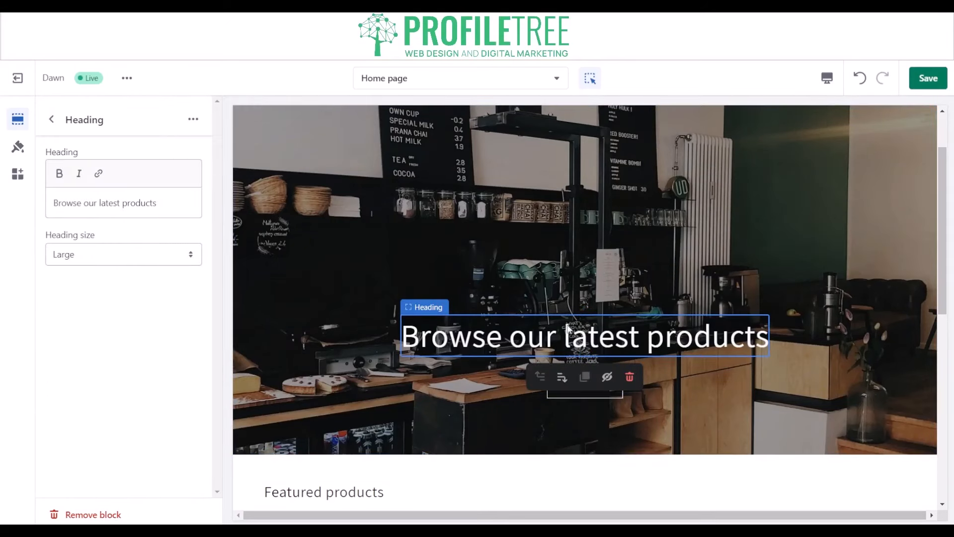
left_click(561, 379)
left_click(539, 420)
Step: Open the theme settings, examine the logo options and look through the remaining setting categories
left_click(14, 154)
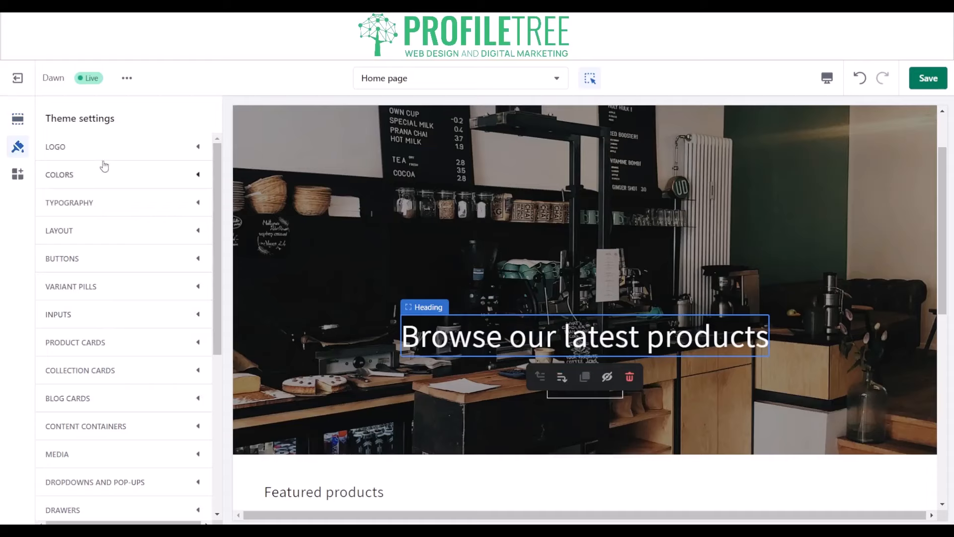
left_click(131, 149)
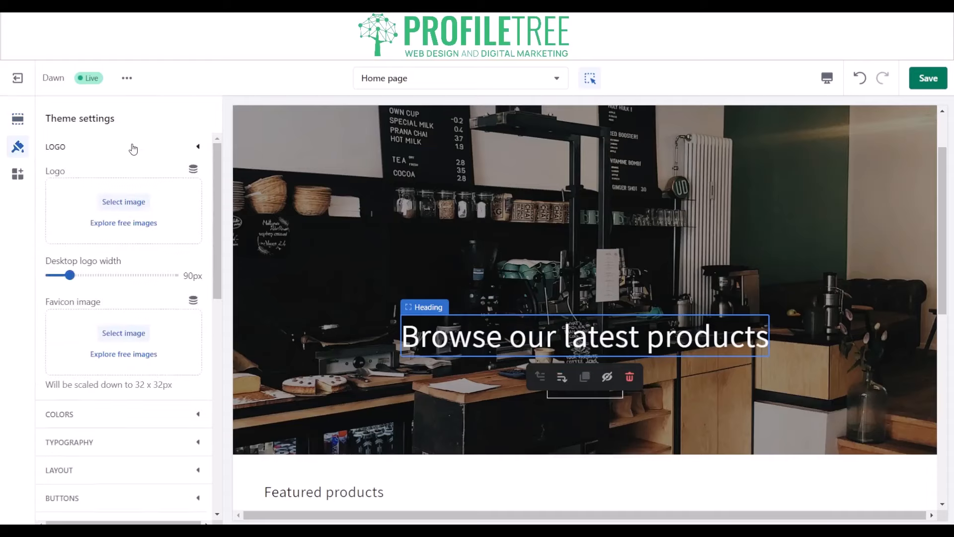
left_click(130, 149)
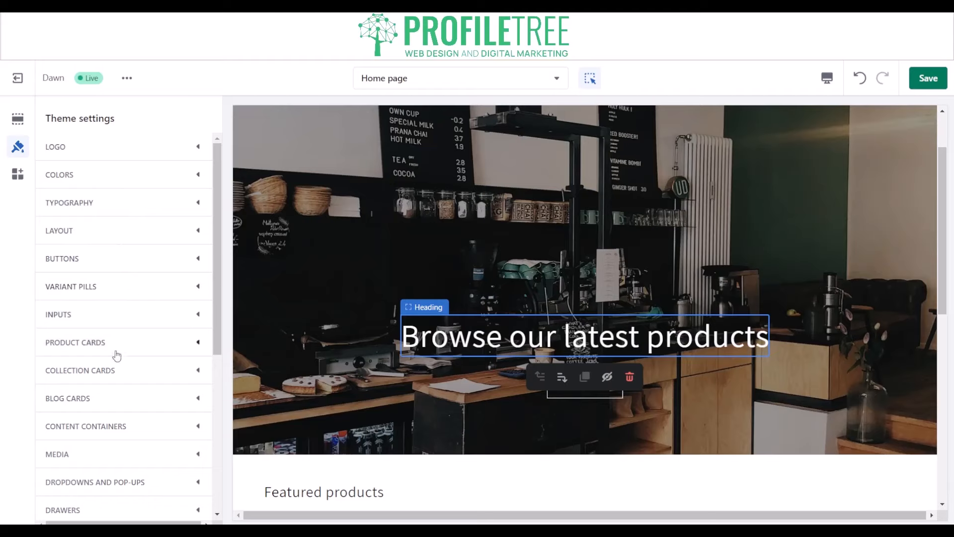
scroll(115, 355, "down", 5)
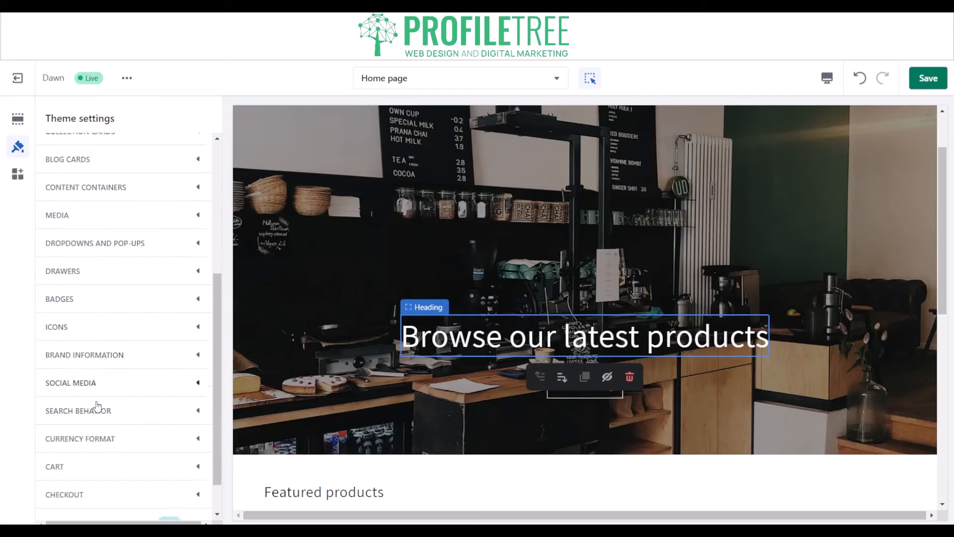
left_click(122, 156)
left_click(199, 148)
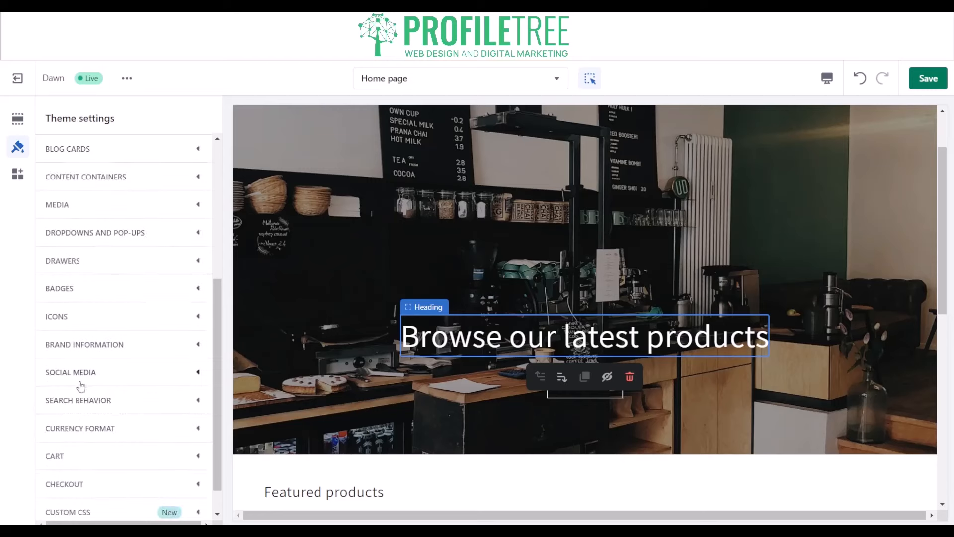
scroll(81, 387, "down", 1)
scroll(82, 393, "up", 6)
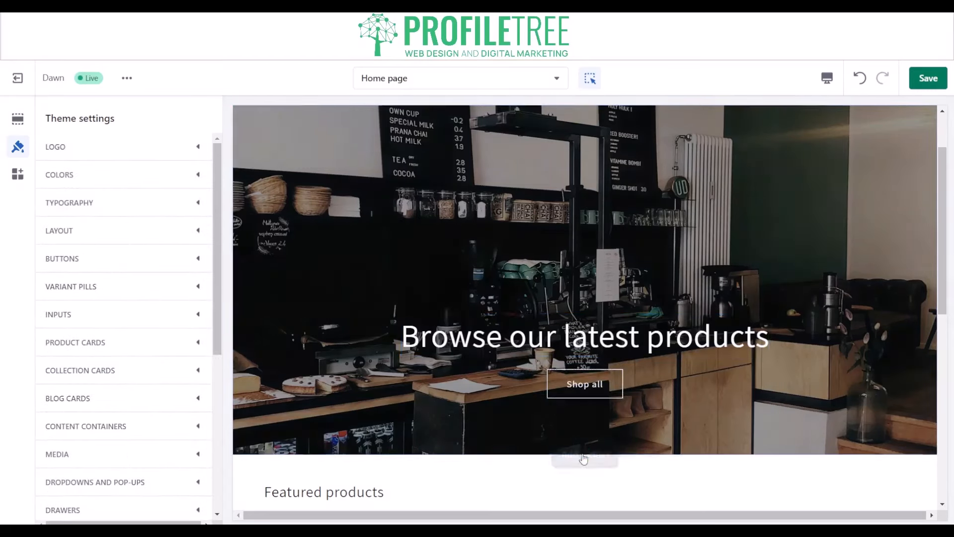
Step: Look through the full list of theme sections that can be added below the image banner
left_click(585, 454)
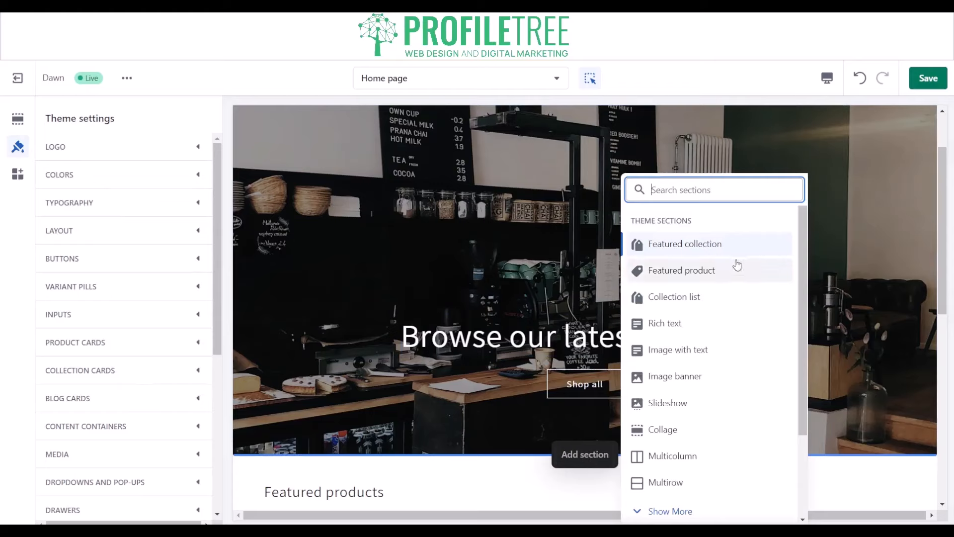
scroll(693, 467, "down", 3)
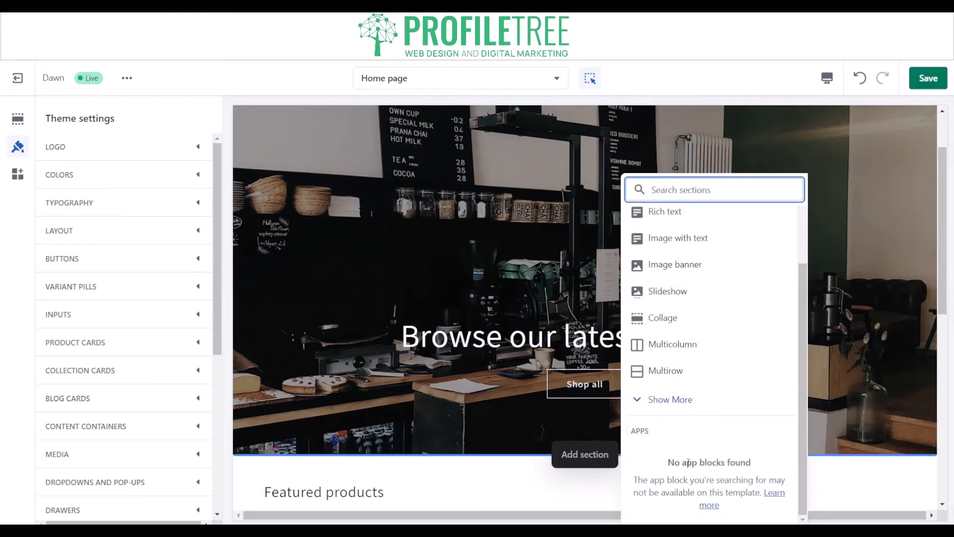
left_click(667, 398)
scroll(667, 413, "down", 3)
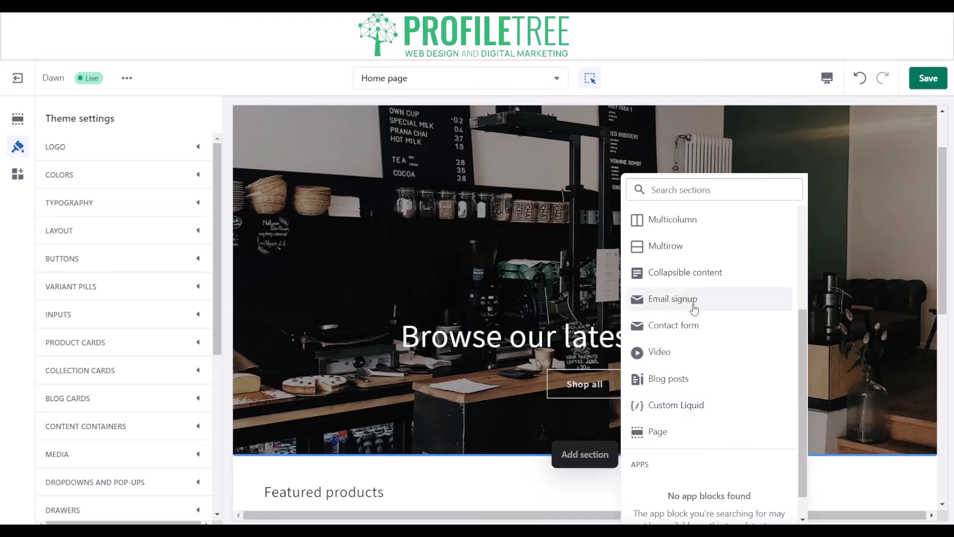
scroll(695, 298, "up", 2)
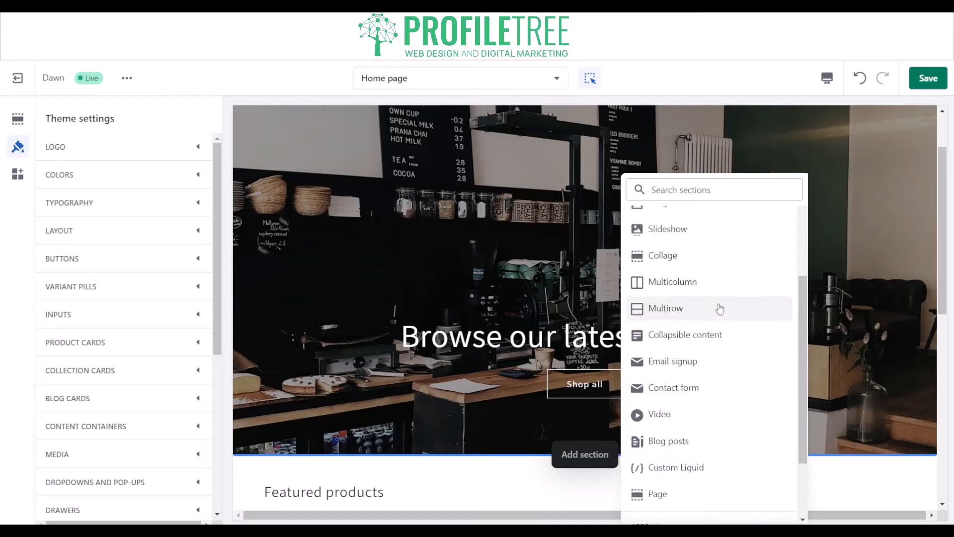
scroll(705, 313, "up", 2)
left_click(623, 325)
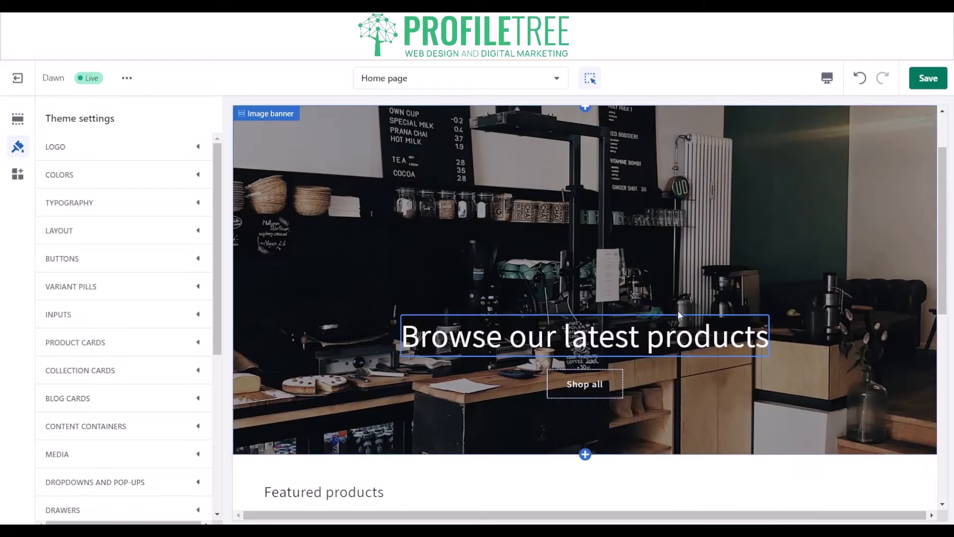
left_click(591, 455)
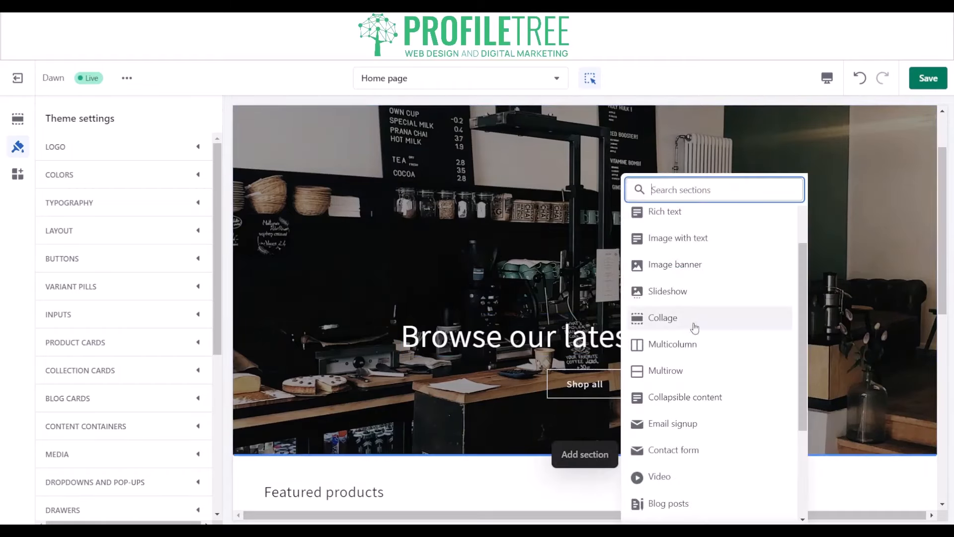
scroll(678, 291, "up", 3)
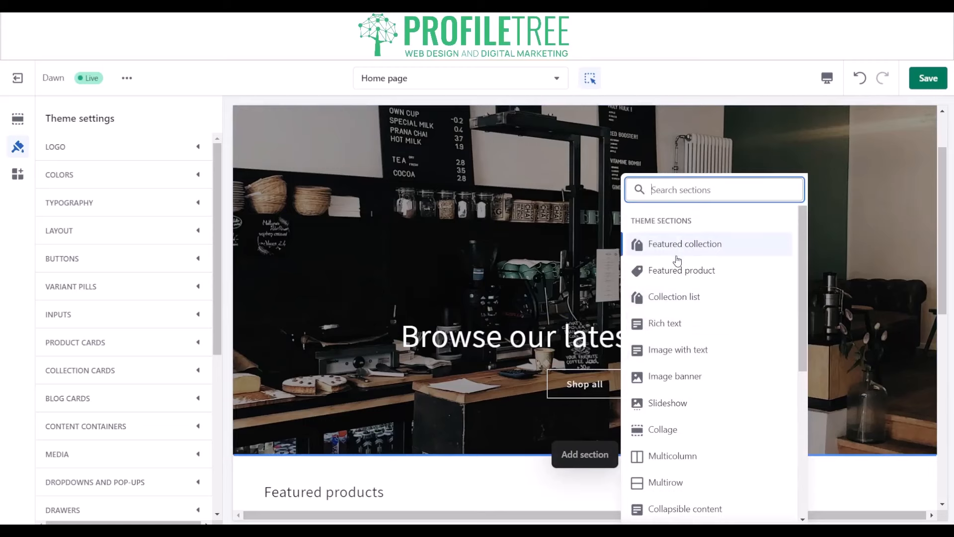
Step: Return to the image banner's settings without adding a section and save the theme changes
left_click(415, 318)
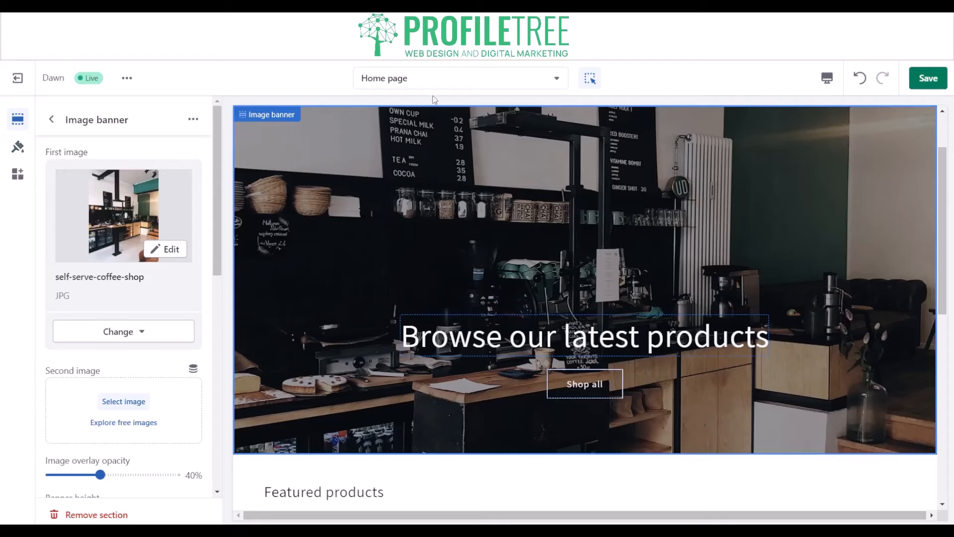
left_click(927, 78)
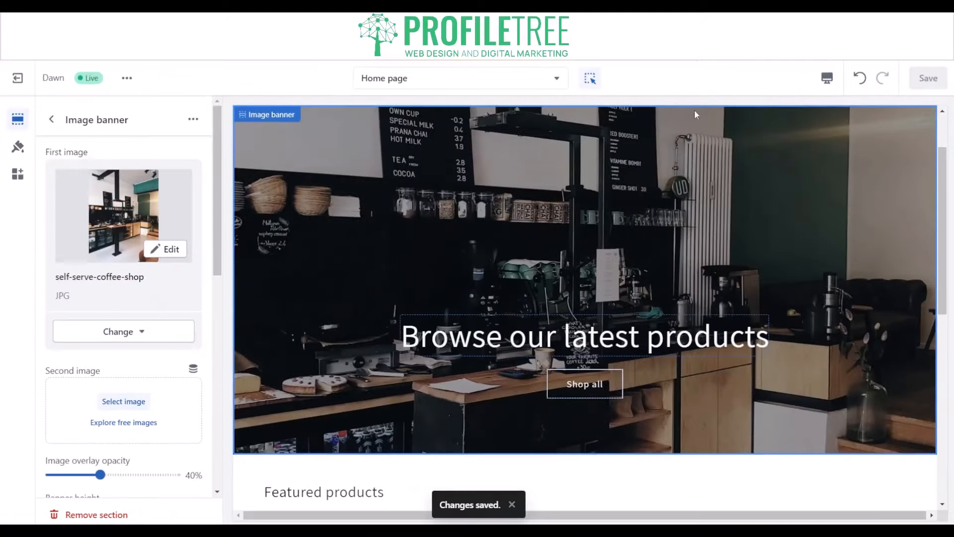
Step: Review the Dawn theme's additional actions, such as code editing and documentation, and exit the theme editor
left_click(127, 78)
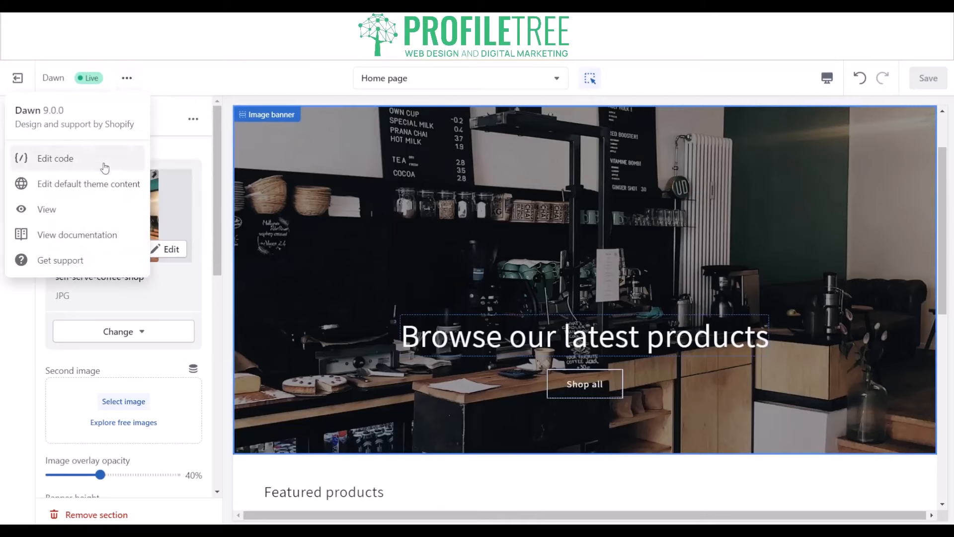
left_click(211, 75)
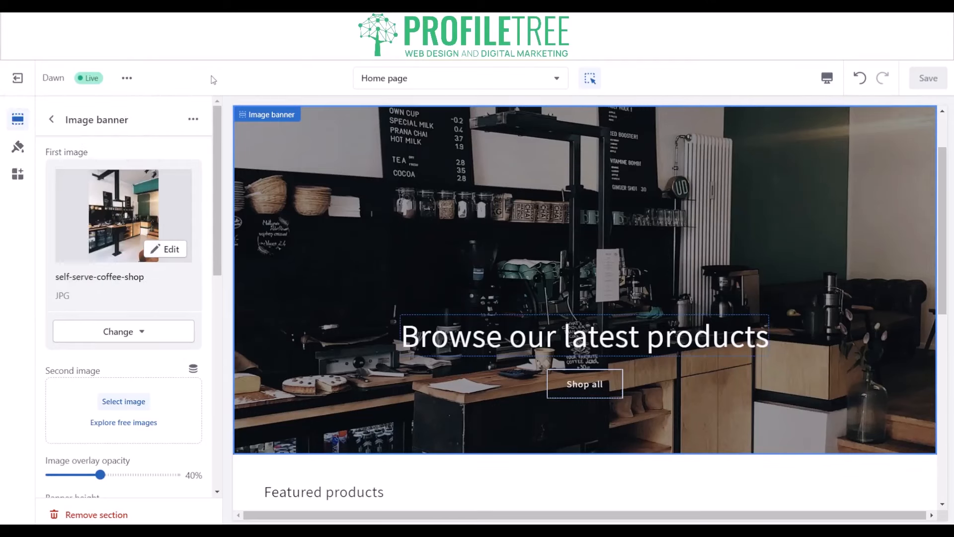
left_click(126, 78)
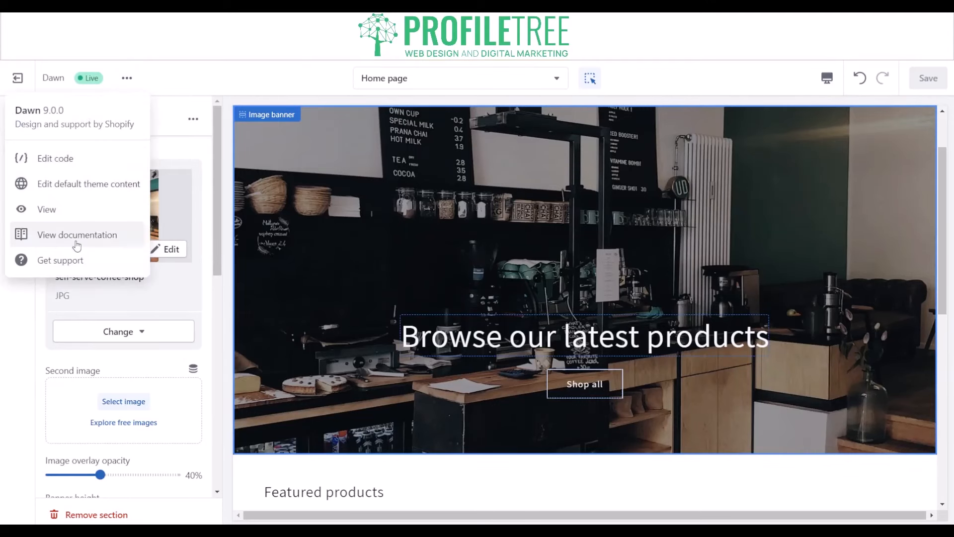
left_click(179, 87)
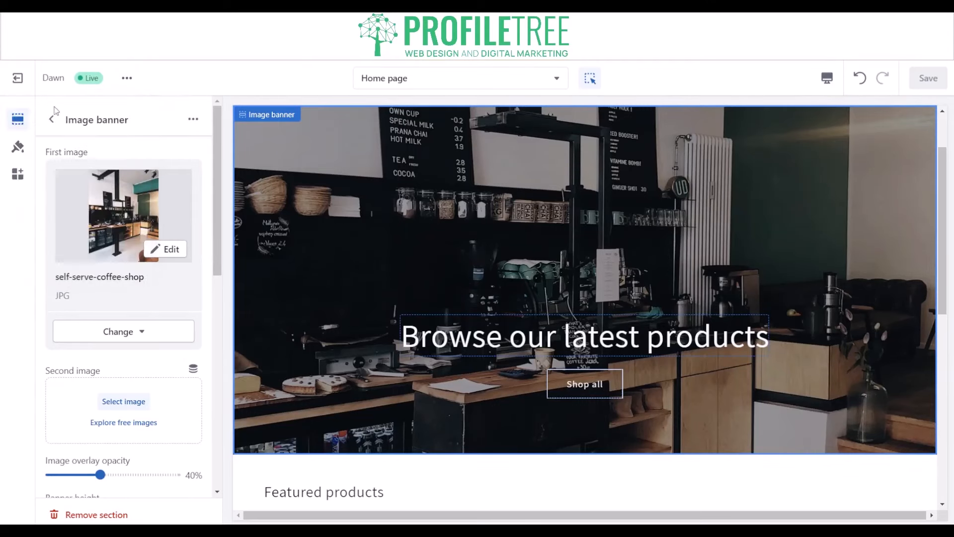
left_click(15, 77)
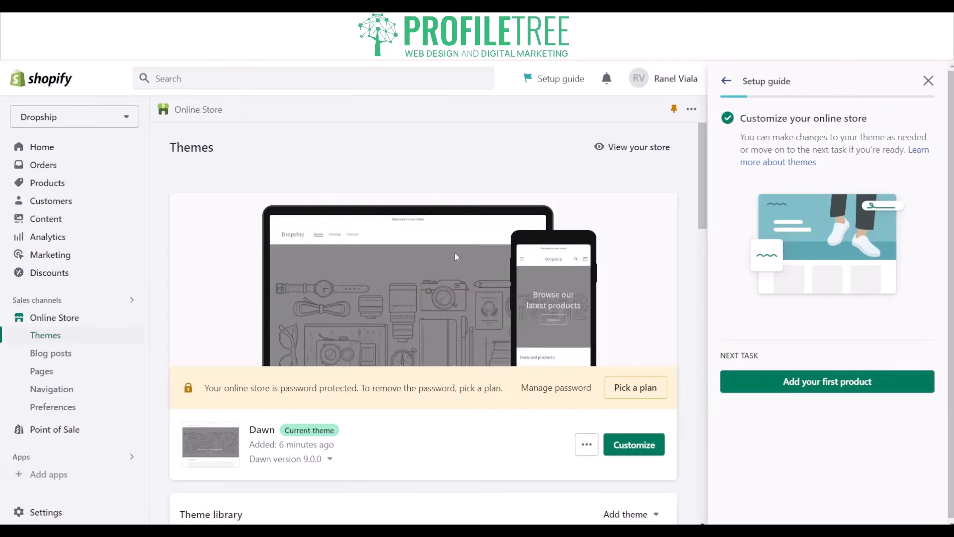
Step: Reopen the Dawn theme for customization and browse the Online Store 2.0 apps offered for its app embeds
left_click(645, 445)
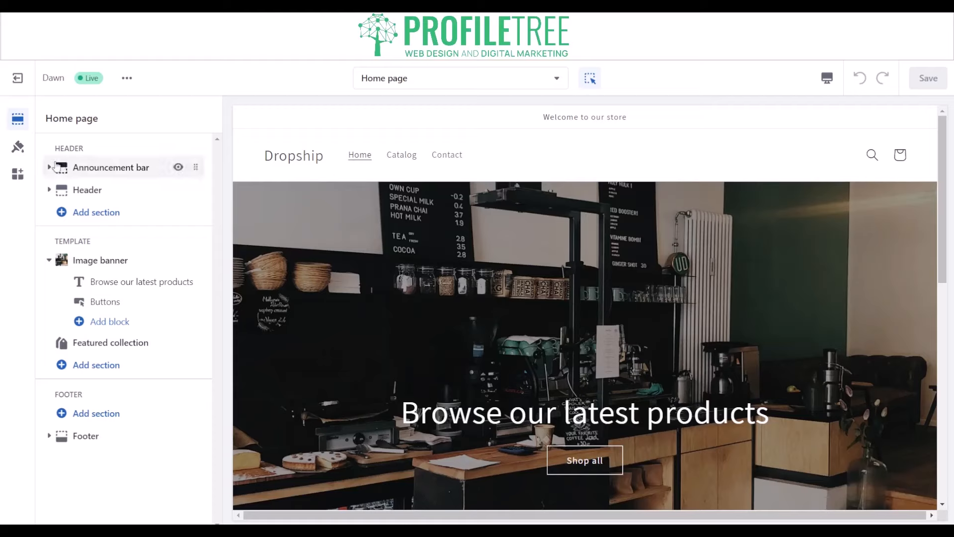
left_click(16, 179)
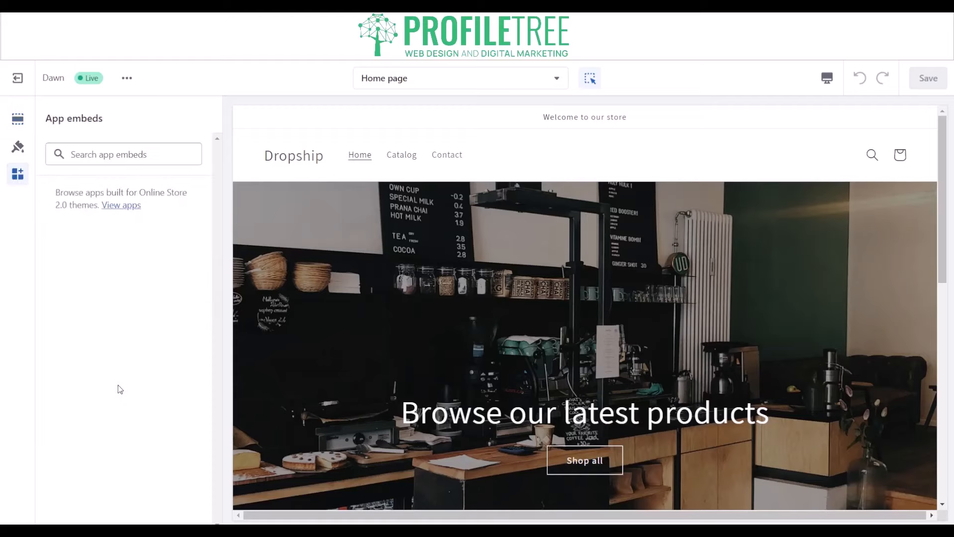
left_click(114, 205)
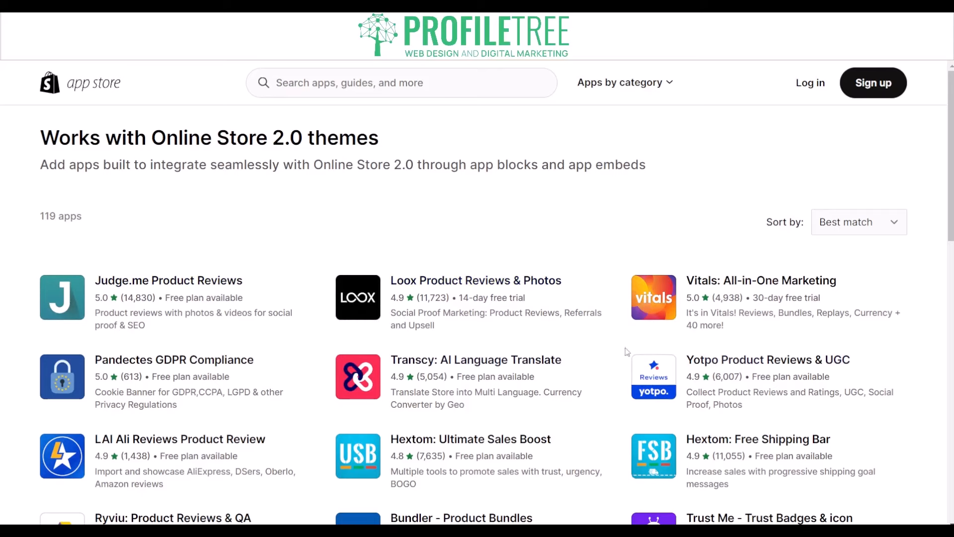
scroll(683, 370, "down", 2)
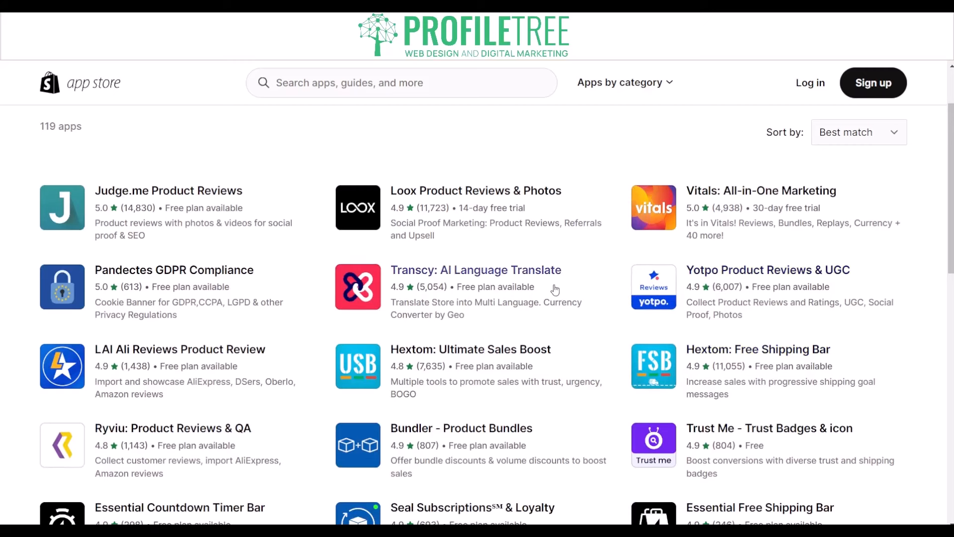
scroll(552, 224, "up", 2)
Step: Search the app store for "SEO"
left_click(375, 94)
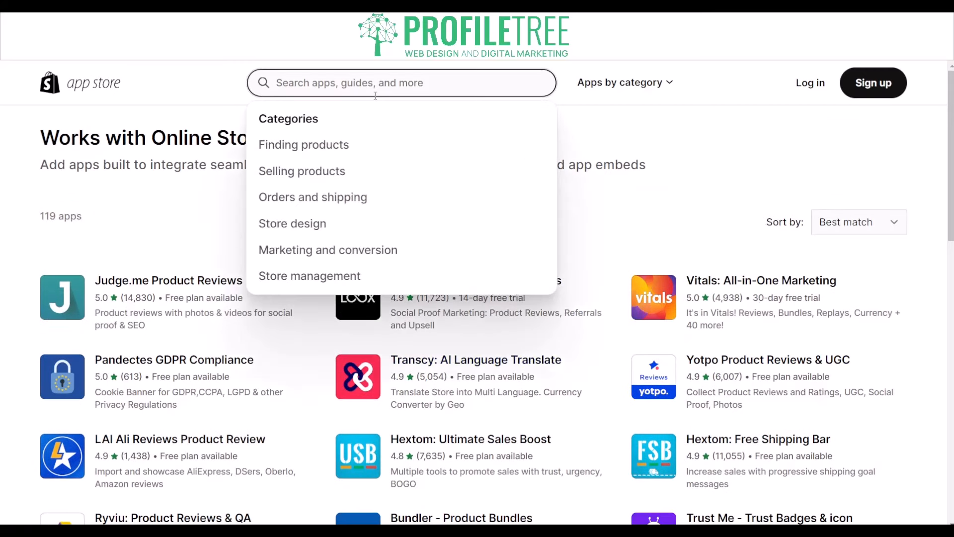
type("SEO4")
key("BackSpace")
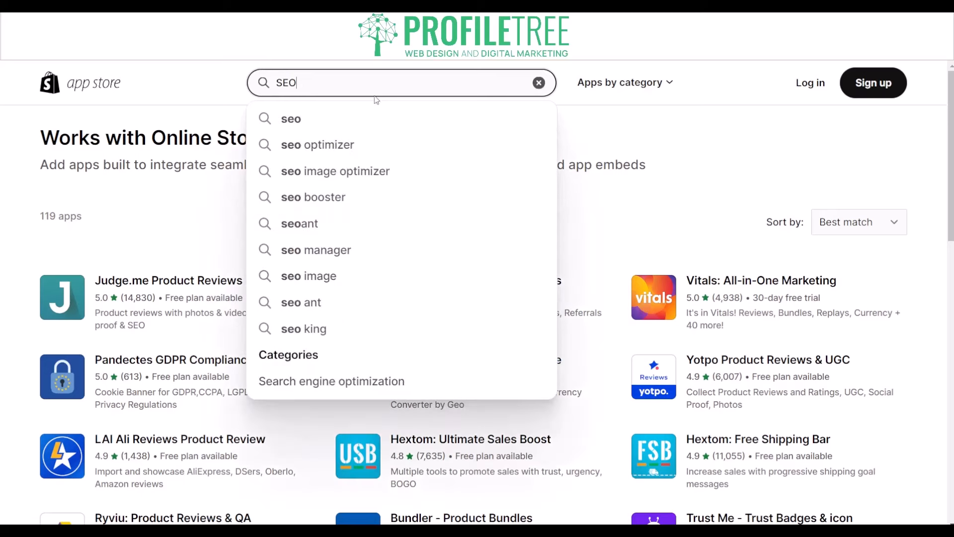
key("Return")
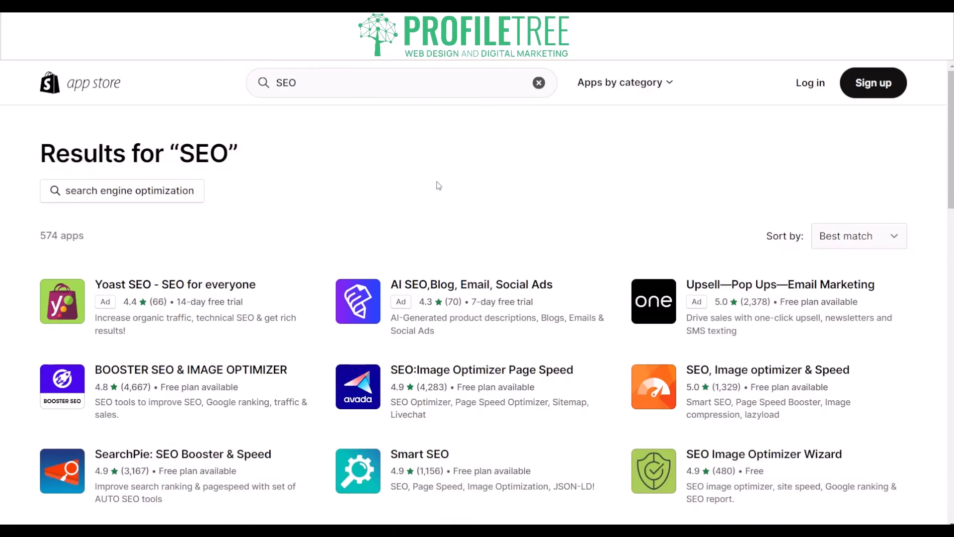